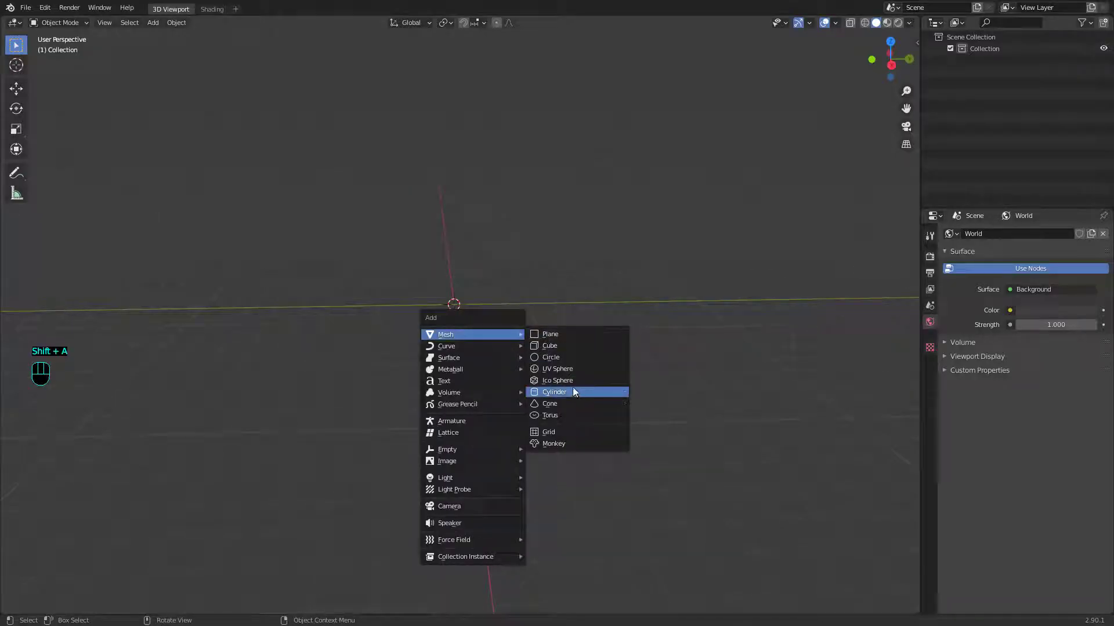
# - Add an ico sphere at the world origin with 6 subdivisions
pyautogui.click(571, 387)
pyautogui.click(145, 491)
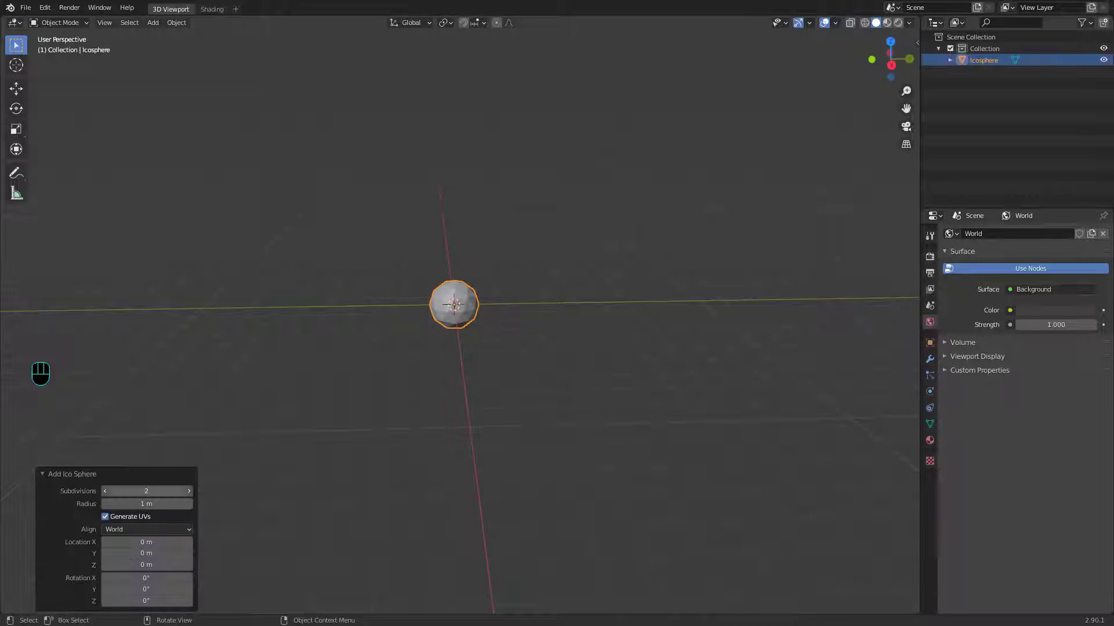
pyautogui.press('Return')
# - Scale the ico sphere up by about 9.3 and shade it smooth
pyautogui.scroll(2, 419, 331)
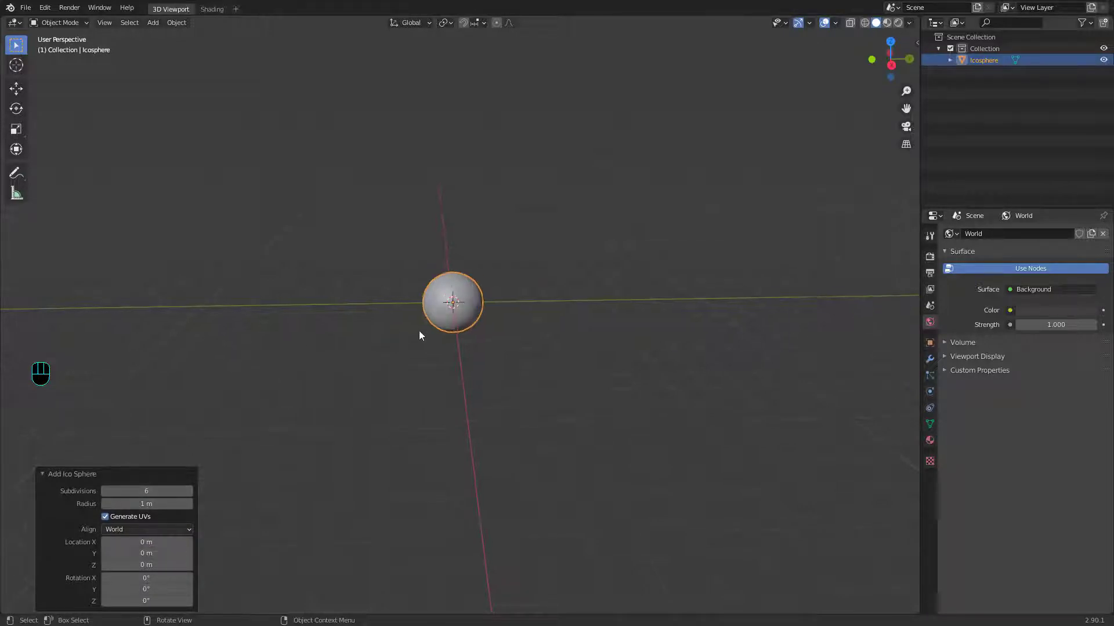
pyautogui.moveTo(519, 319); pyautogui.dragTo(467, 313, button='middle')
pyautogui.keyDown('shift'); pyautogui.moveTo(466, 313); pyautogui.dragTo(470, 362, button='middle'); pyautogui.keyUp('shift')
pyautogui.hotkey('alt', 'a')
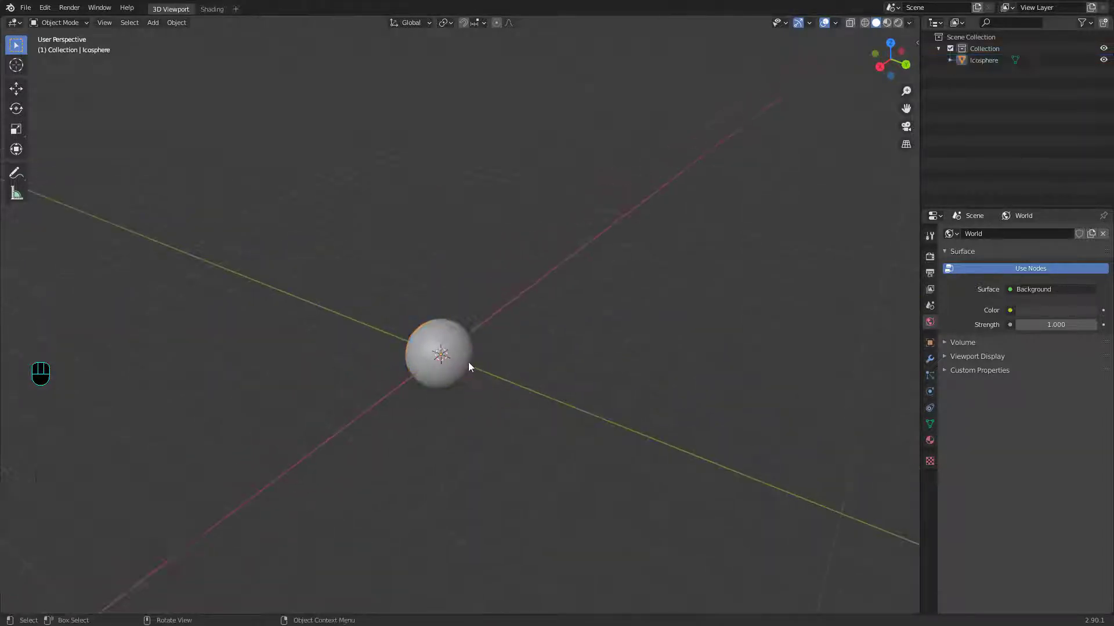
pyautogui.click(468, 362)
pyautogui.press('s')
pyautogui.click(654, 383)
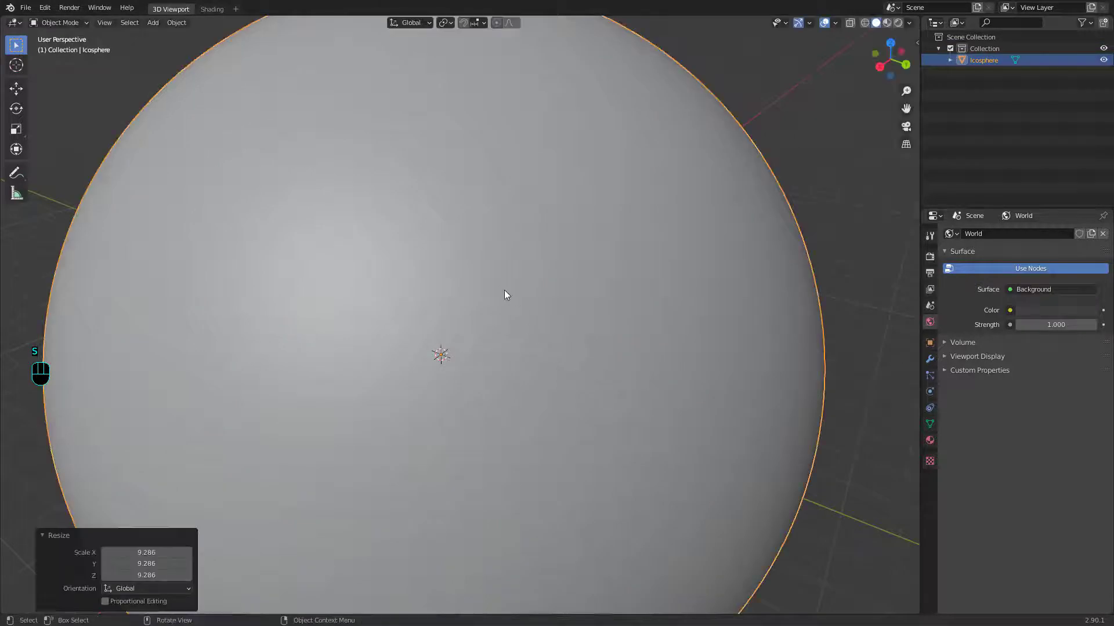
pyautogui.rightClick(503, 290)
pyautogui.click(484, 290)
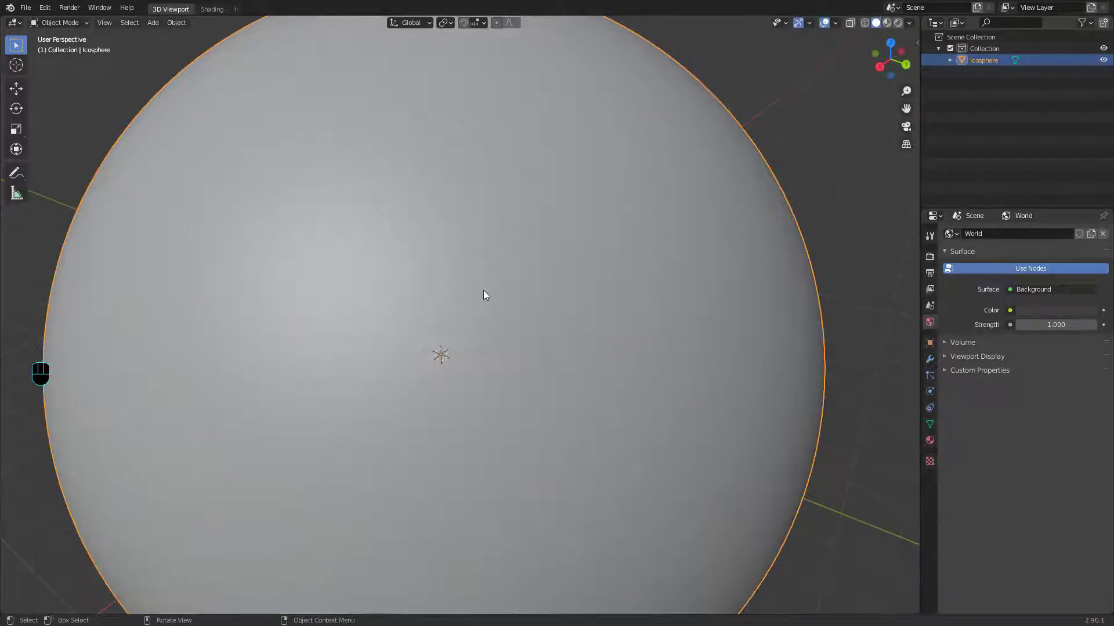
# - With X-ray display on in the back view, duplicate the sphere in place and scale the copy to about 0.72
pyautogui.keyDown('alt'); pyautogui.moveTo(588, 314); pyautogui.dragTo(521, 319, button='middle'); pyautogui.keyUp('alt')
pyautogui.scroll(-2, 521, 319)
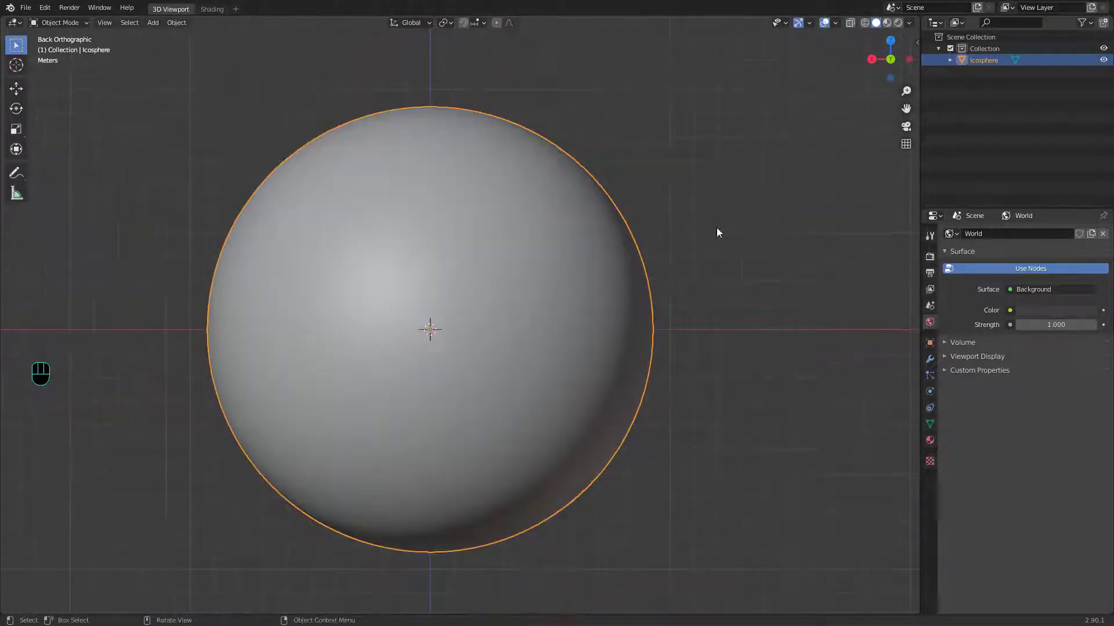
pyautogui.click(850, 24)
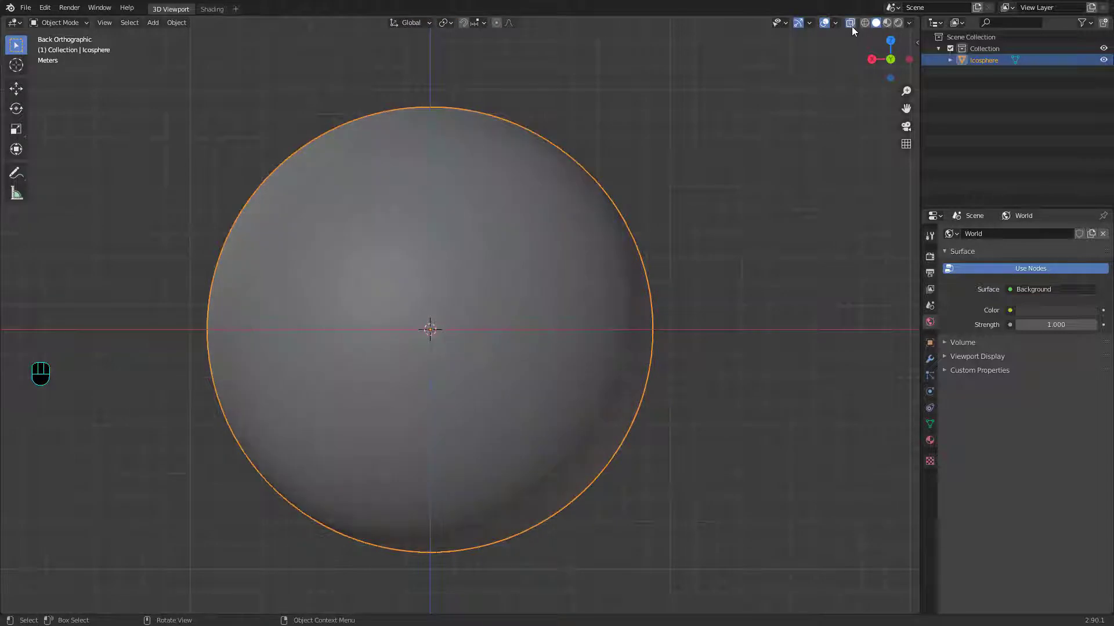
pyautogui.hotkey('shift', 'd')
pyautogui.rightClick(586, 308)
pyautogui.press('s')
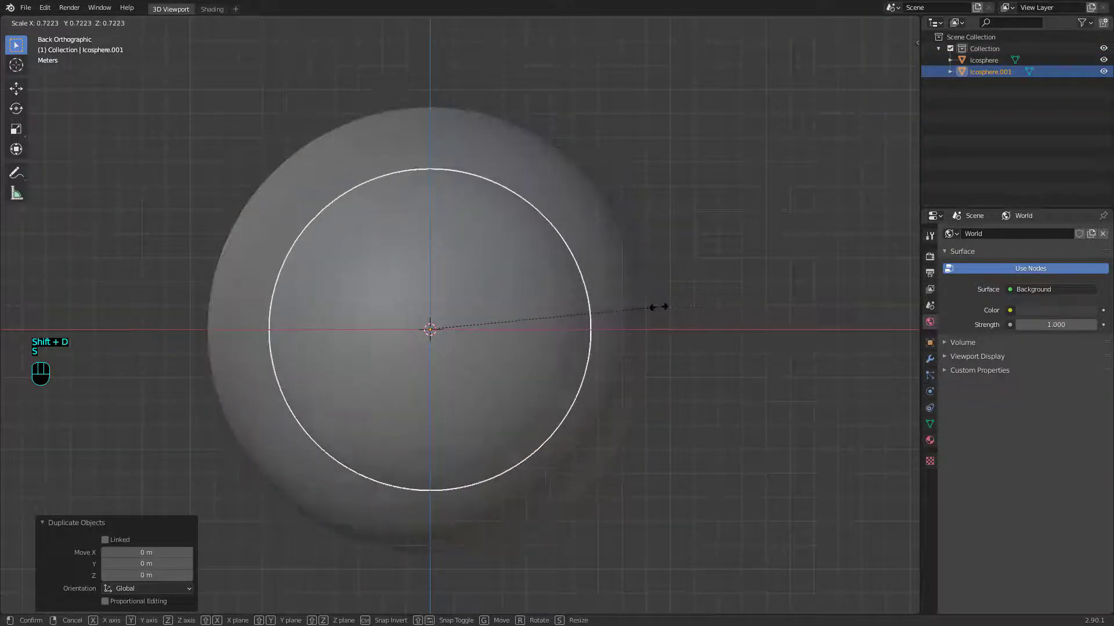
pyautogui.click(659, 307)
# - Duplicate the inner sphere in place and scale the new copy to about 0.604 as the innermost sphere
pyautogui.hotkey('shift', 'd')
pyautogui.rightClick(659, 307)
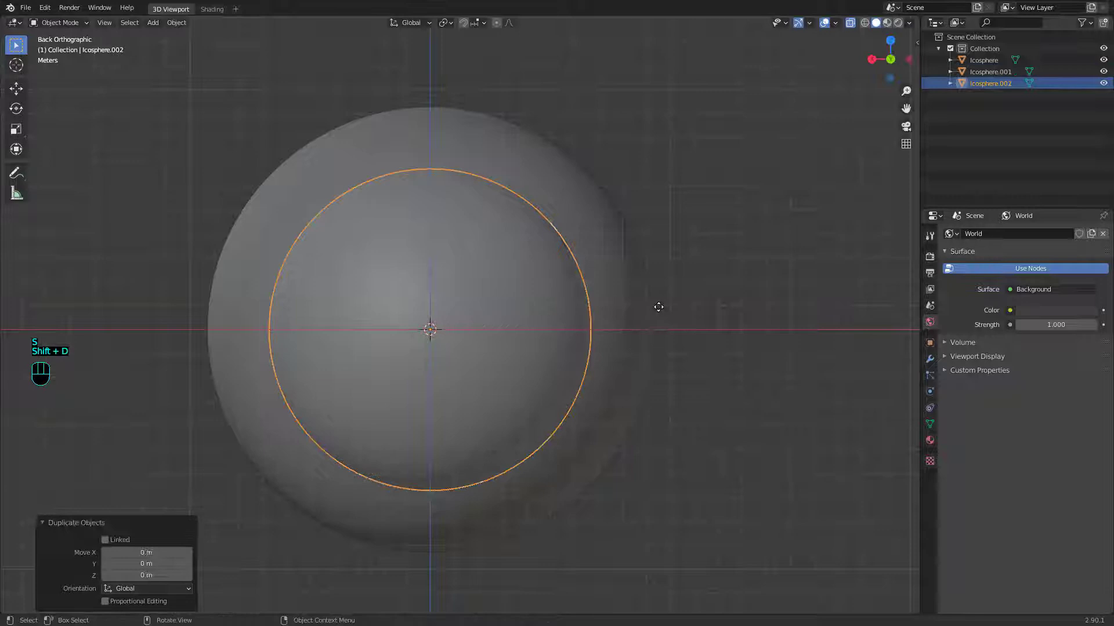
pyautogui.press('s')
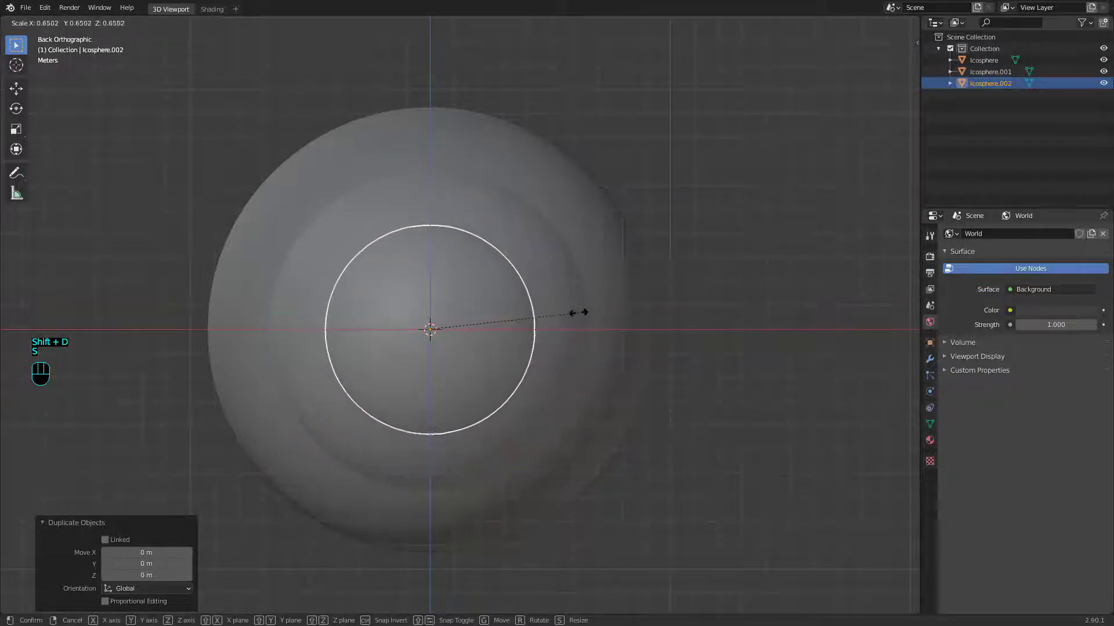
pyautogui.click(568, 317)
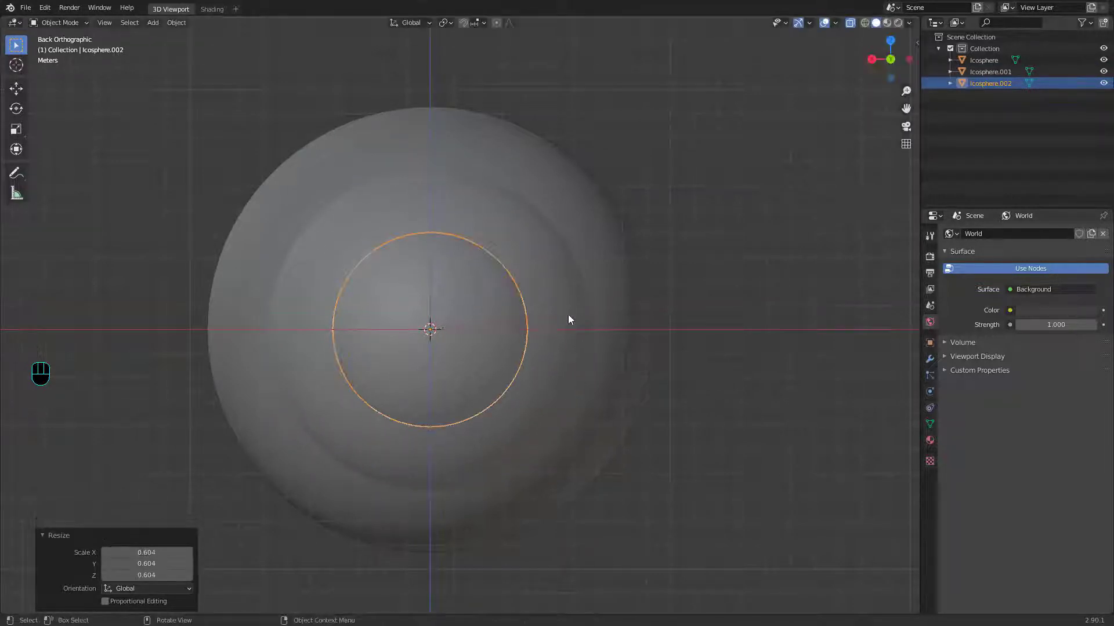
# - Deselect all the spheres and turn X-ray display off
pyautogui.hotkey('alt', 'a')
pyautogui.moveTo(497, 350); pyautogui.dragTo(525, 393, button='middle')
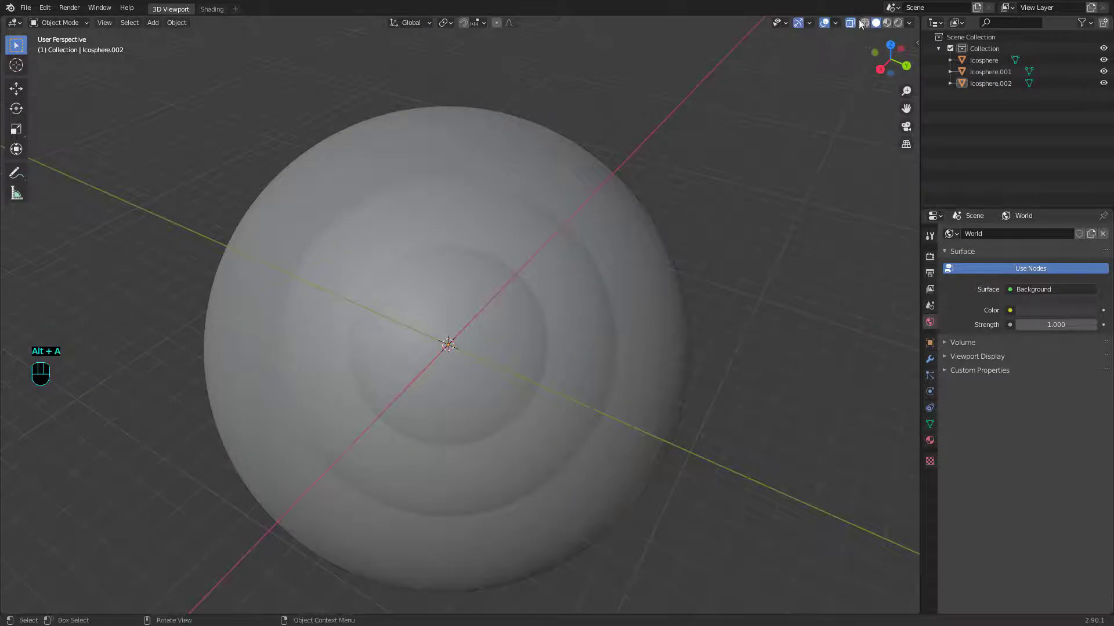
pyautogui.click(850, 24)
pyautogui.scroll(-2, 495, 287)
# - Add a camera to the scene and look through it
pyautogui.hotkey('shift', 'a')
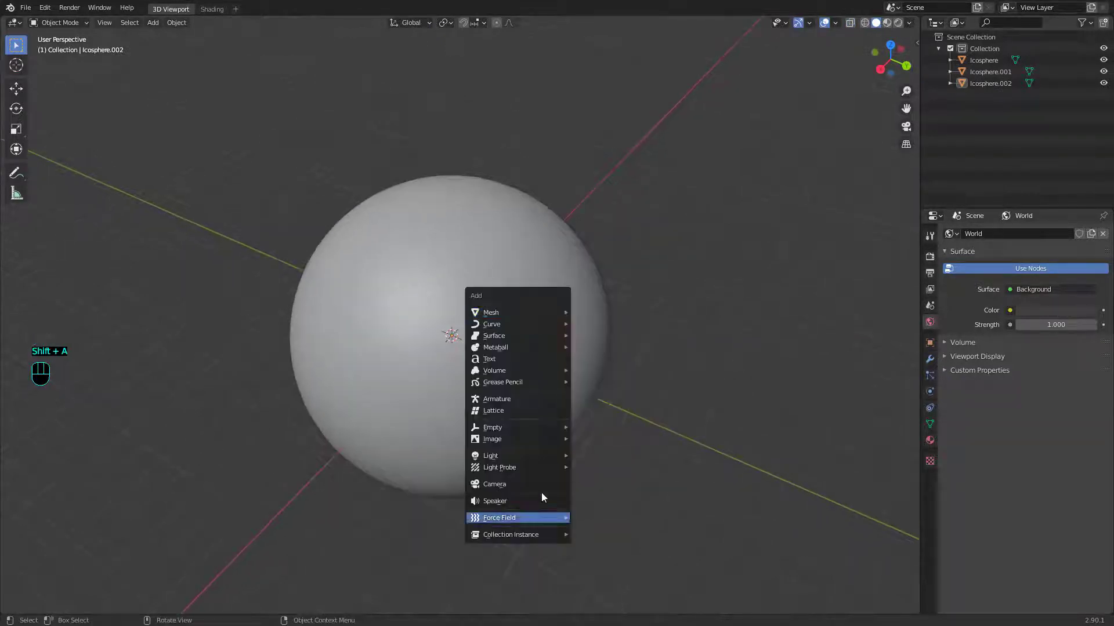
pyautogui.click(507, 481)
pyautogui.press('KP_0')
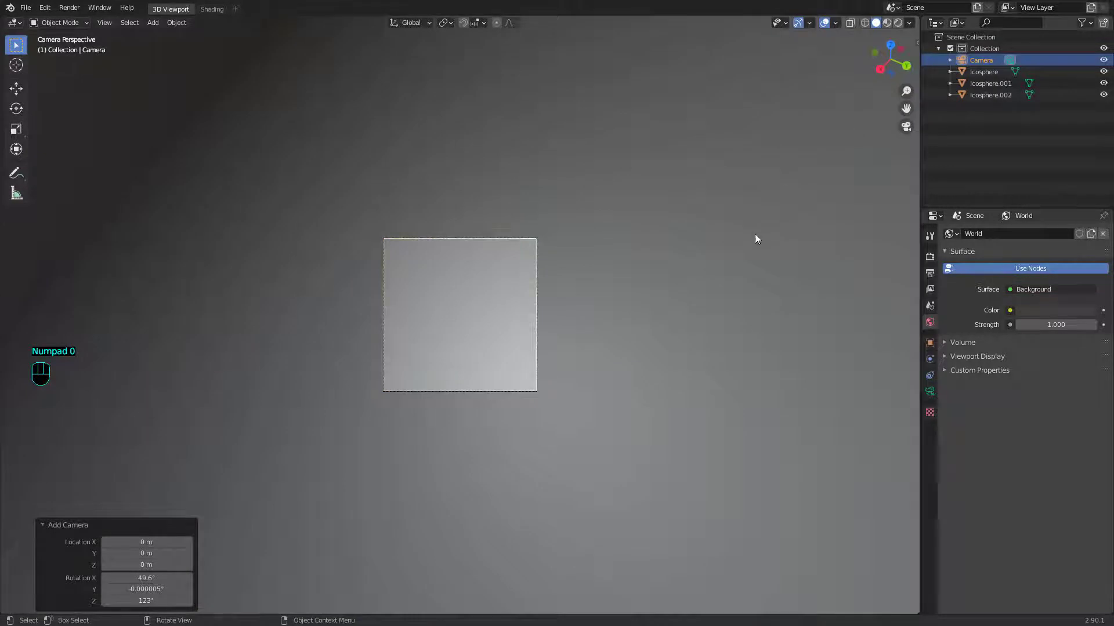
# - Add the Camera to View lock option to the Quick Favorites
pyautogui.press('n')
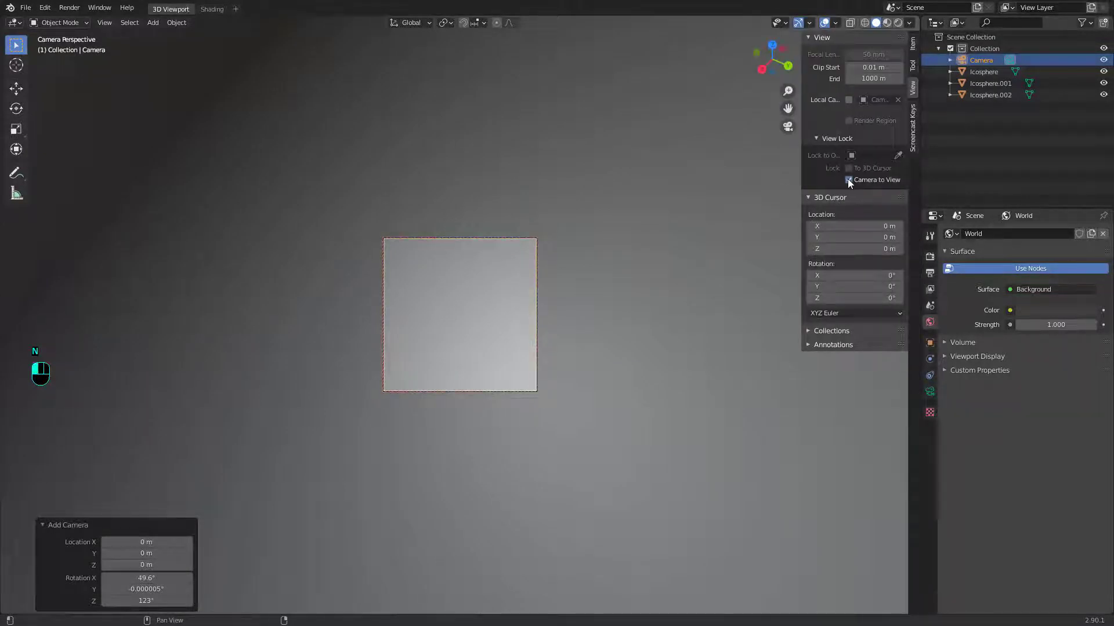
pyautogui.rightClick(848, 180)
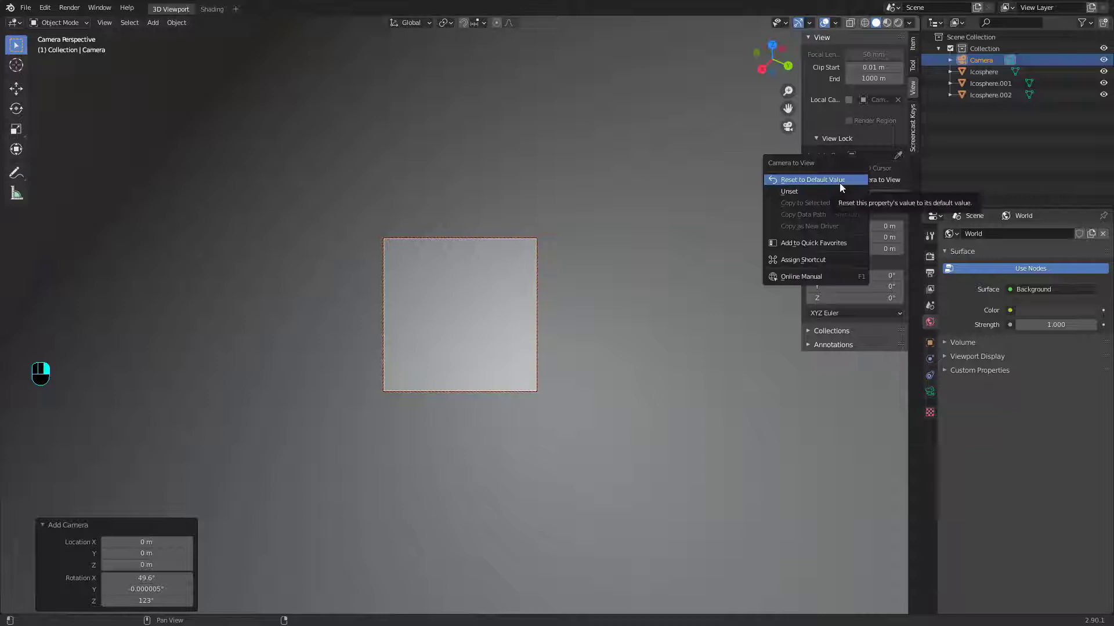
pyautogui.click(814, 243)
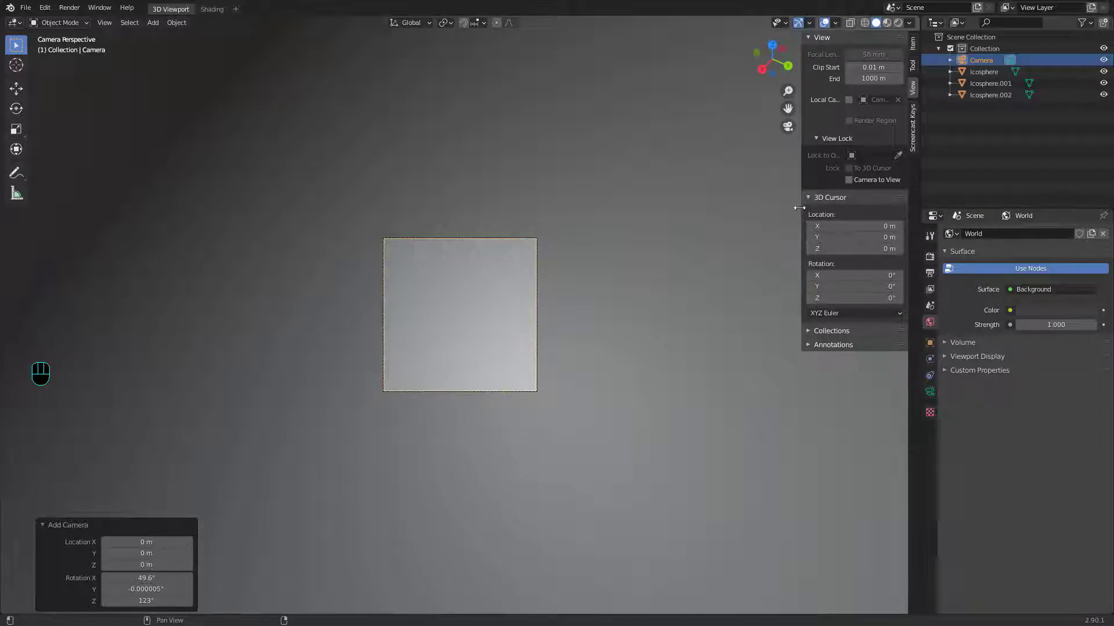
pyautogui.press('n')
# - Lock the camera to the view and back it out until the whole sphere fits inside the camera frame
pyautogui.press('q')
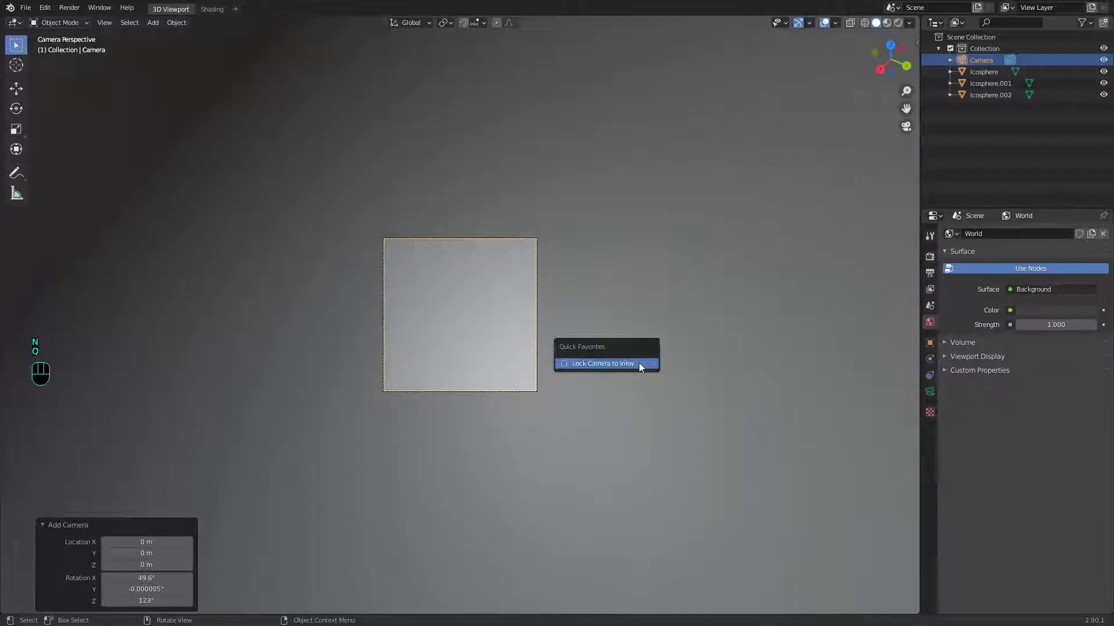
pyautogui.click(638, 363)
pyautogui.scroll(-6, 535, 371)
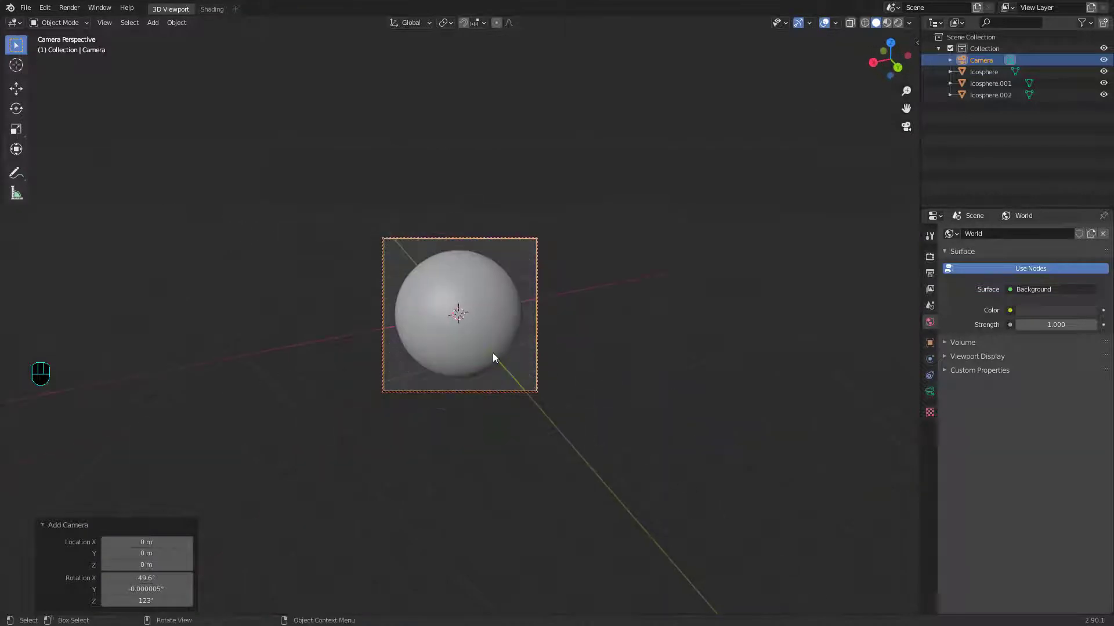
pyautogui.press('KP_0')
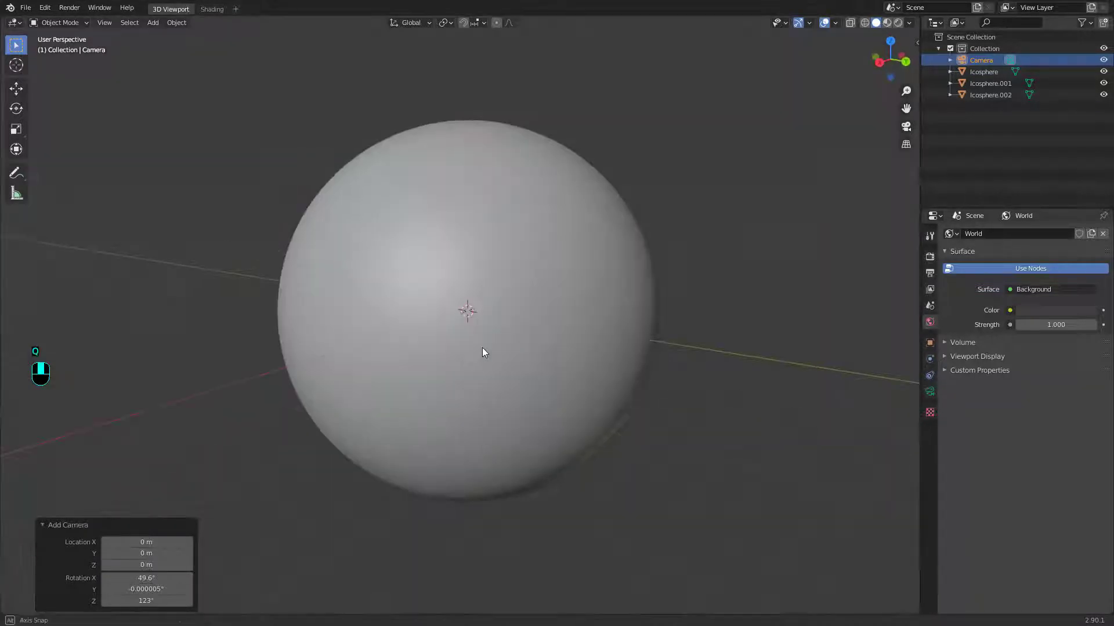
pyautogui.press('KP_0')
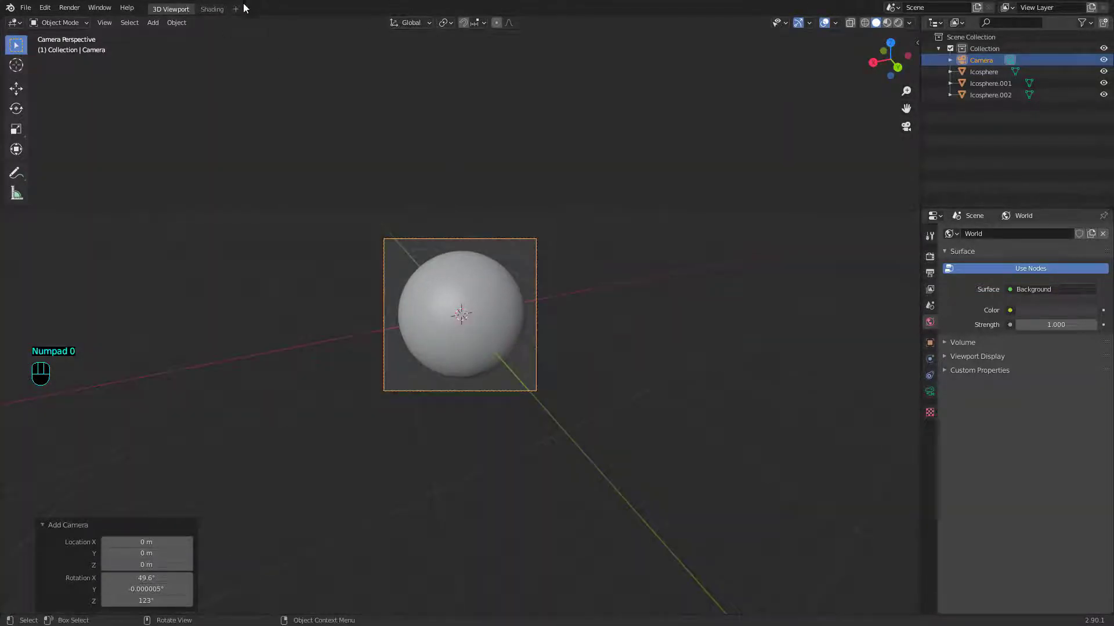
# - In the Shading workspace, select the outer sphere and show it through the camera
pyautogui.click(214, 10)
pyautogui.click(934, 248)
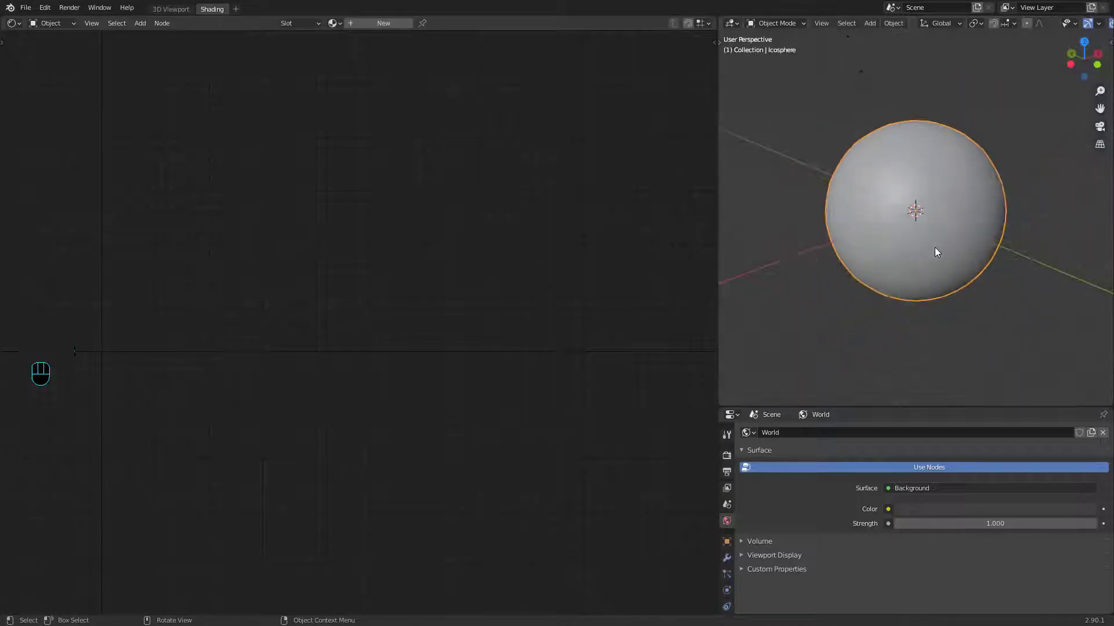
pyautogui.press('KP_0')
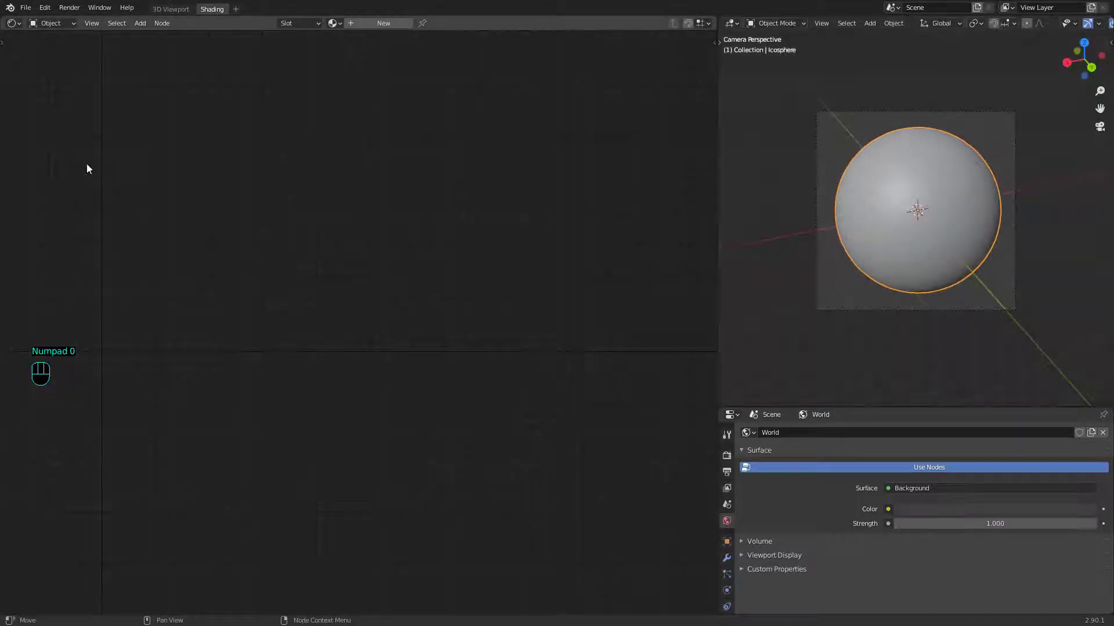
# - Create a new material for the outer sphere and delete its Principled BSDF node
pyautogui.click(397, 23)
pyautogui.moveTo(374, 322); pyautogui.dragTo(392, 336, button='middle')
pyautogui.scroll(-3, 377, 301)
pyautogui.moveTo(326, 232); pyautogui.dragTo(522, 223)
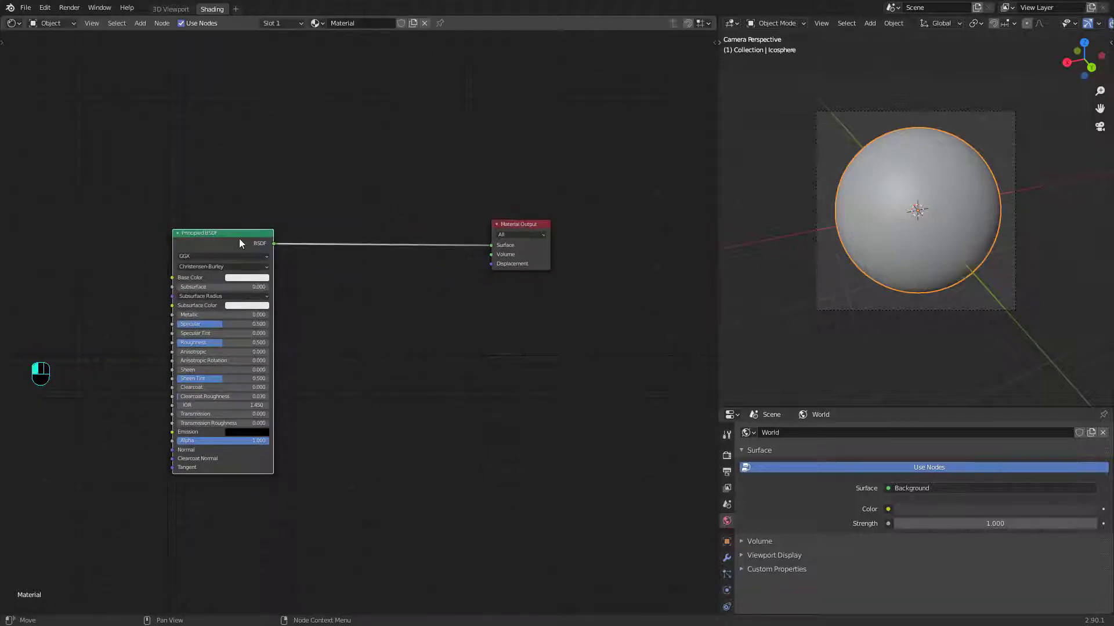
pyautogui.press('Delete')
# - Add an Emission shader node beside the Material Output node
pyautogui.hotkey('shift', 'a')
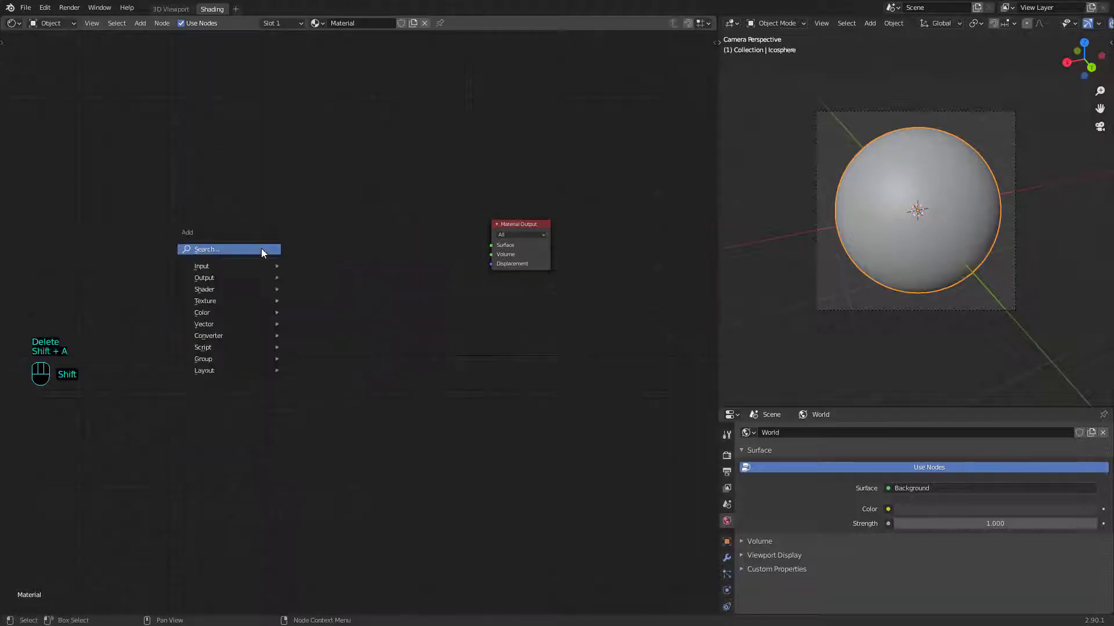
pyautogui.click(261, 248)
pyautogui.write('emi')
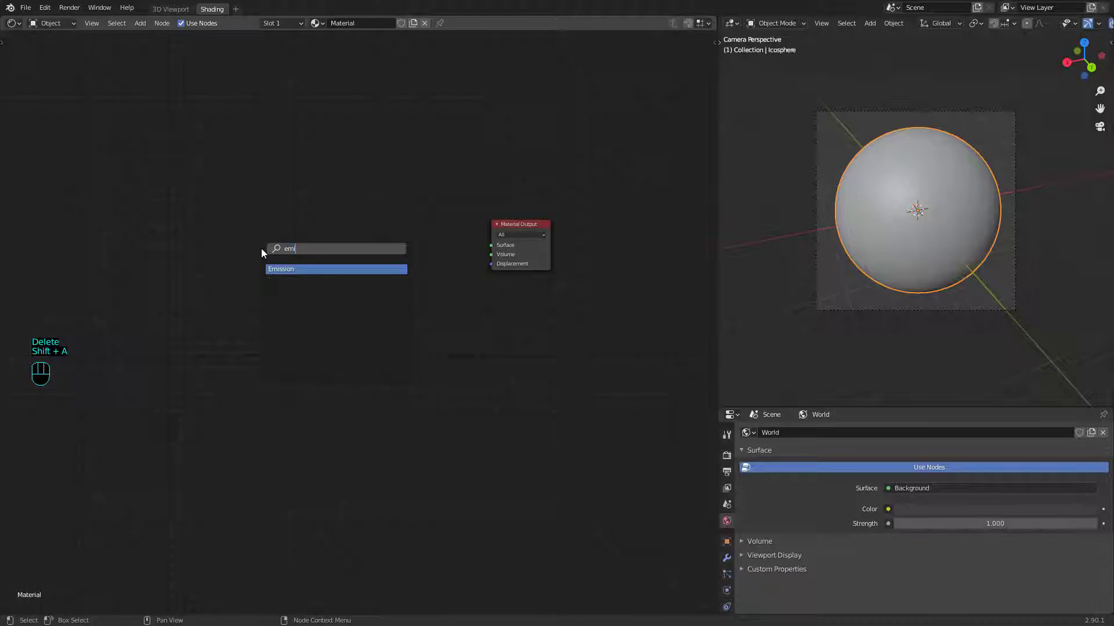
pyautogui.press('Return')
pyautogui.click(348, 241)
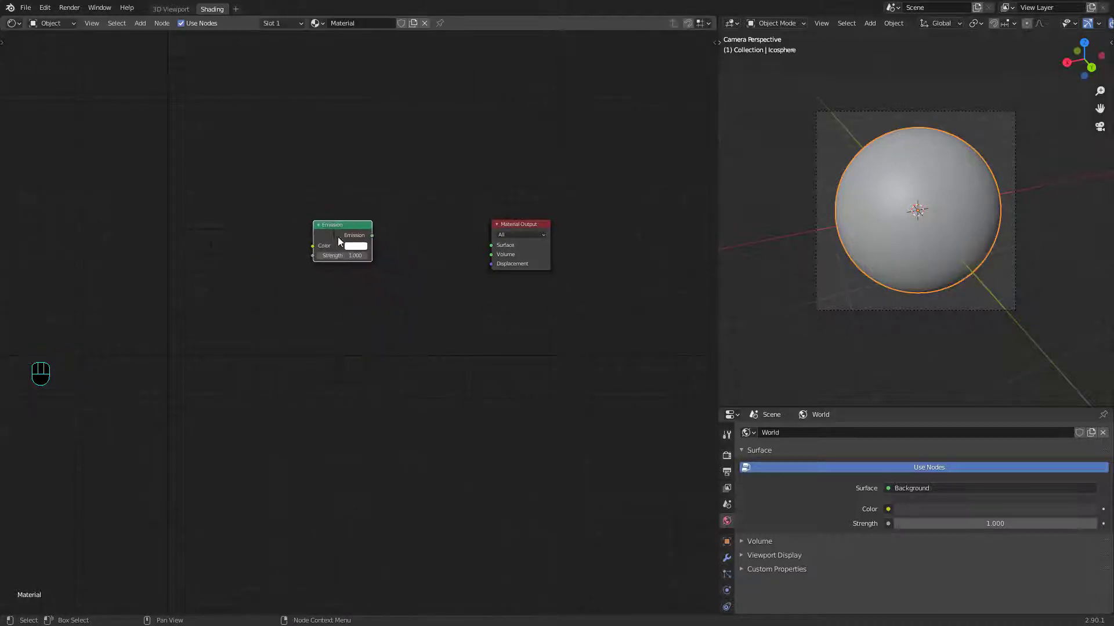
# - Add a Transparent BSDF node below the Emission node
pyautogui.hotkey('shift', 'a')
pyautogui.click(351, 273)
pyautogui.write('tra')
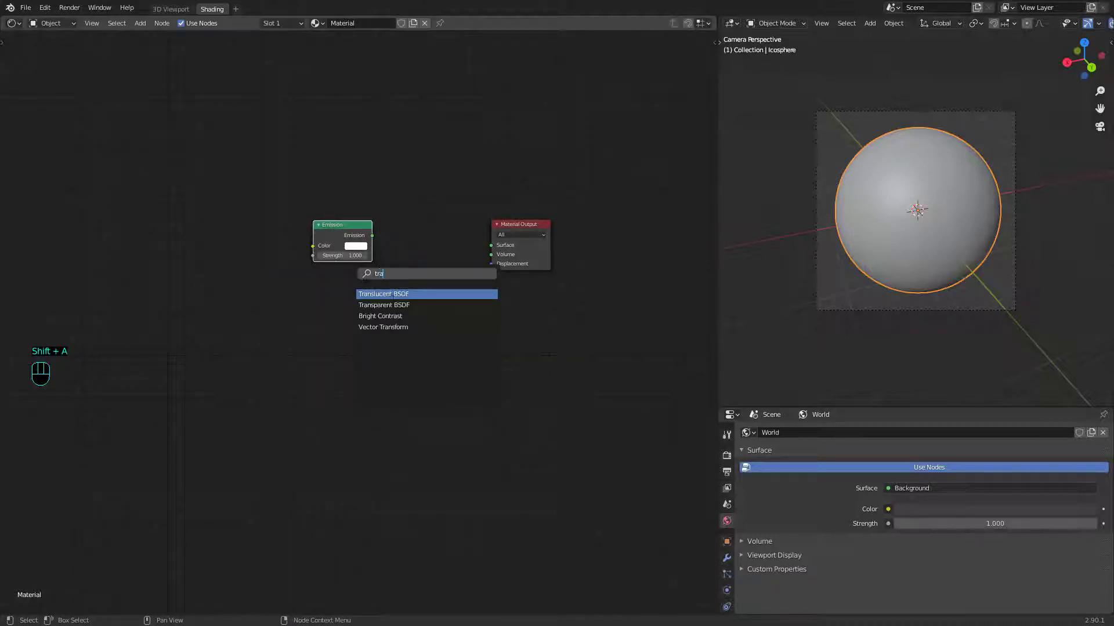
pyautogui.click(395, 302)
pyautogui.click(320, 279)
# - Combine the Emission and Transparent BSDF nodes in a Mix Shader and feed it into the Material Output's Surface
pyautogui.keyDown('ctrl'); pyautogui.keyDown('shift'); pyautogui.moveTo(347, 247); pyautogui.dragTo(362, 301, button='right'); pyautogui.keyUp('shift'); pyautogui.keyUp('ctrl')
pyautogui.moveTo(415, 283); pyautogui.dragTo(401, 254)
pyautogui.moveTo(368, 296); pyautogui.dragTo(347, 294)
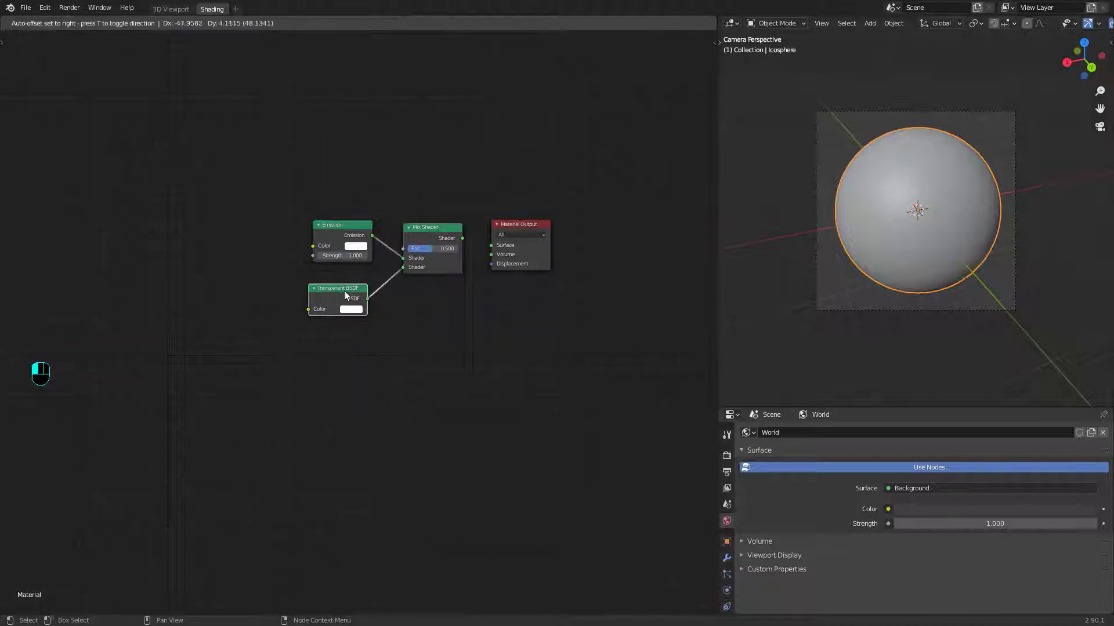
pyautogui.moveTo(464, 238); pyautogui.dragTo(430, 186)
# - Add a Wave Texture node and connect its Color output to the Mix Shader's Fac input
pyautogui.hotkey('shift', 'a')
pyautogui.click(430, 186)
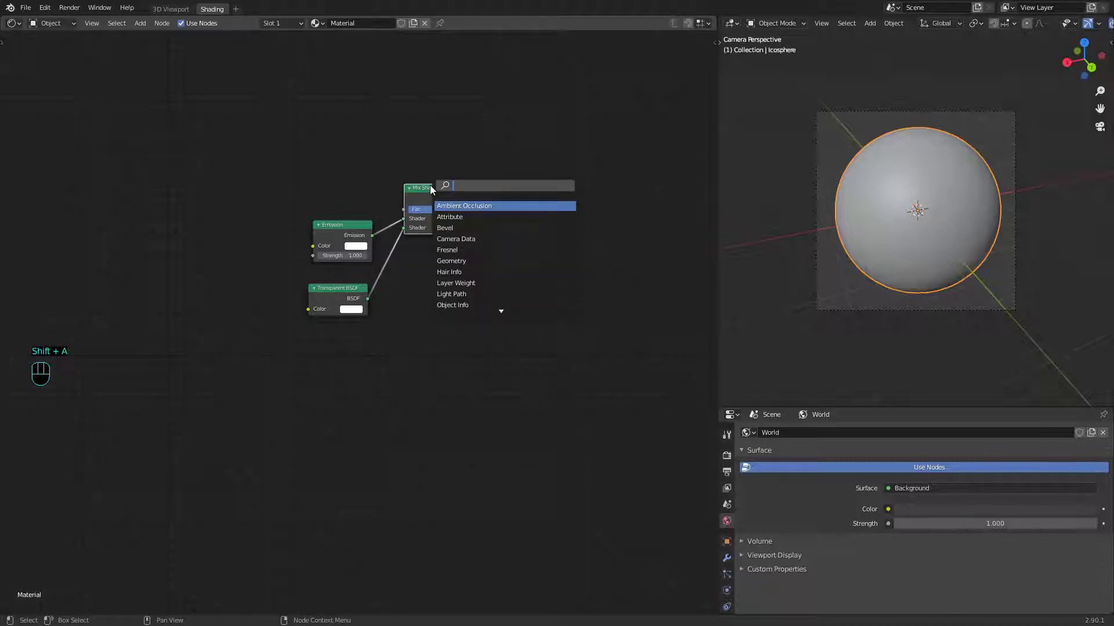
pyautogui.write('wa')
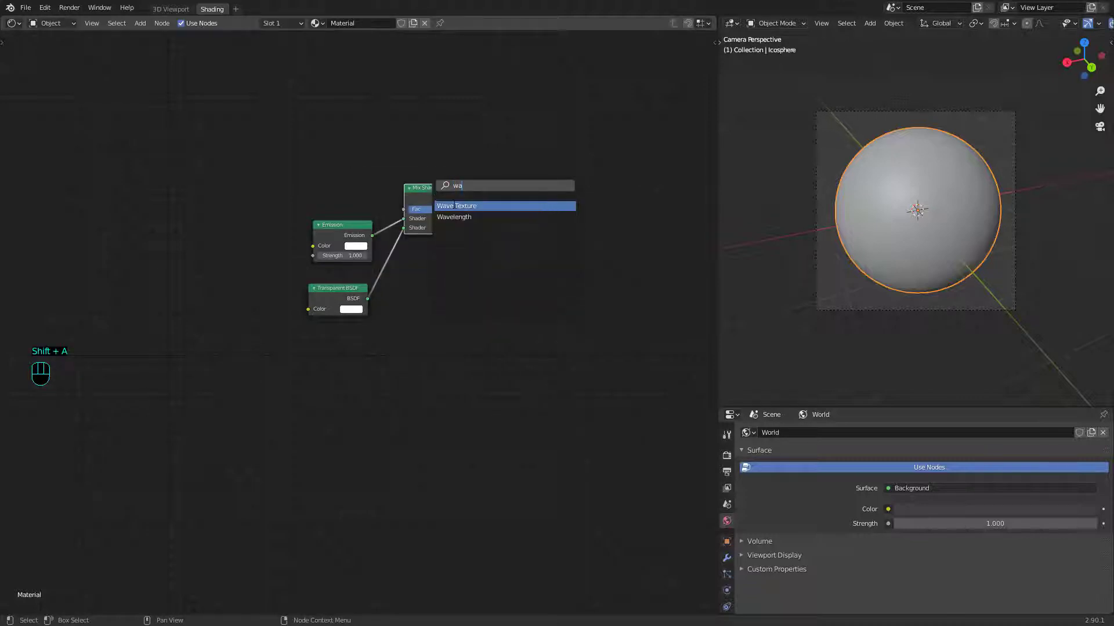
pyautogui.click(458, 206)
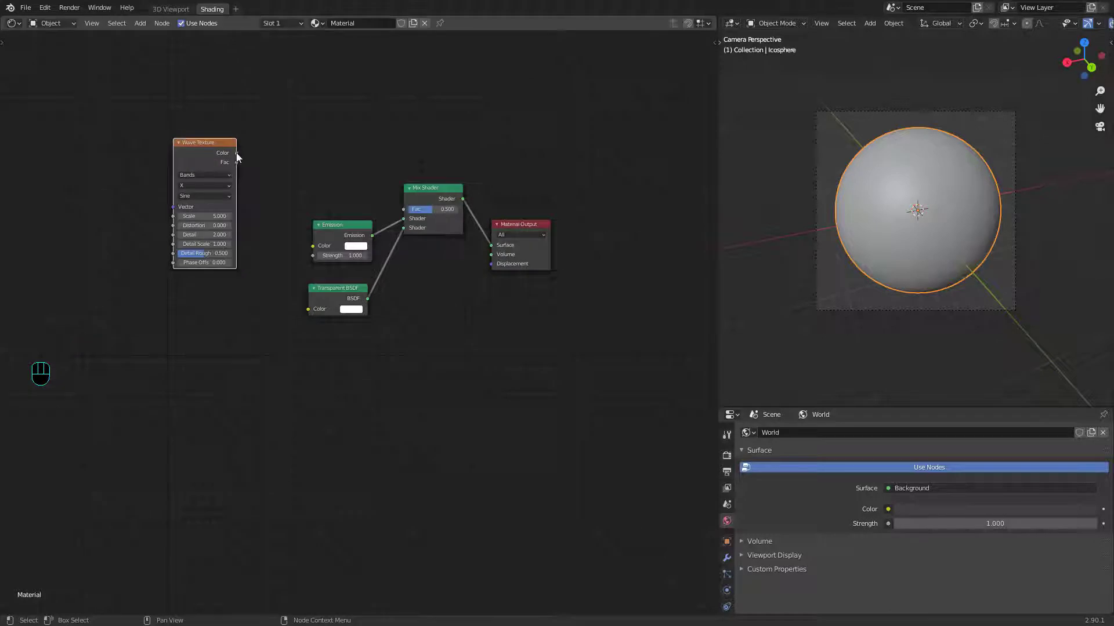
pyautogui.moveTo(236, 157); pyautogui.dragTo(176, 151)
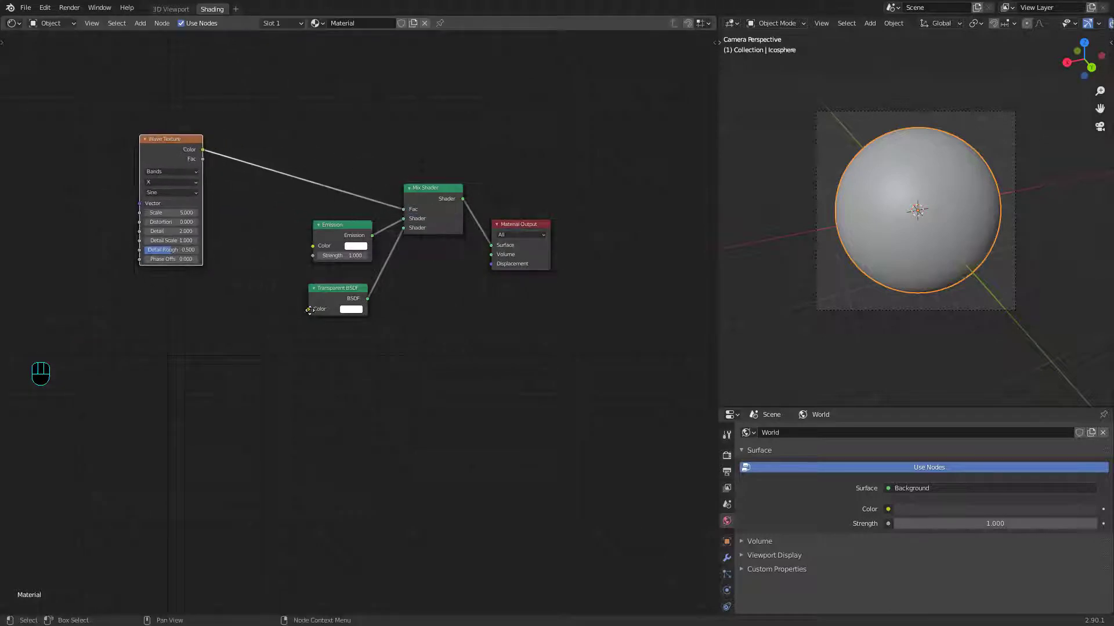
# - Insert a ColorRamp node on the link between the Wave Texture and the Mix Shader
pyautogui.moveTo(309, 310); pyautogui.dragTo(353, 405, button='middle')
pyautogui.hotkey('shift', 'a')
pyautogui.click(352, 405)
pyautogui.write('col')
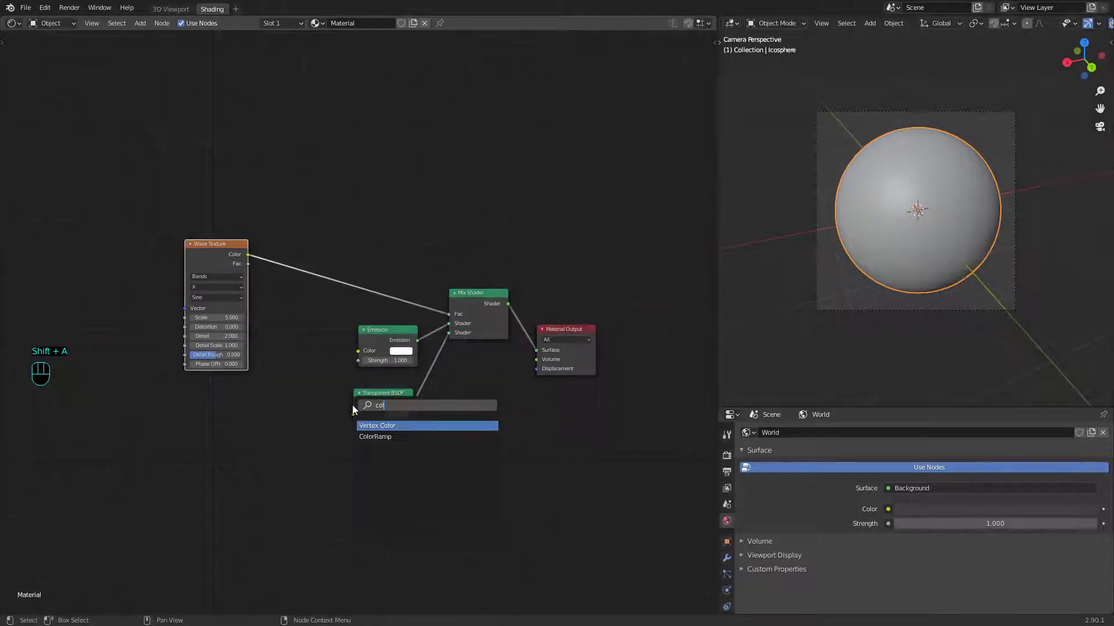
pyautogui.click(375, 436)
pyautogui.click(337, 227)
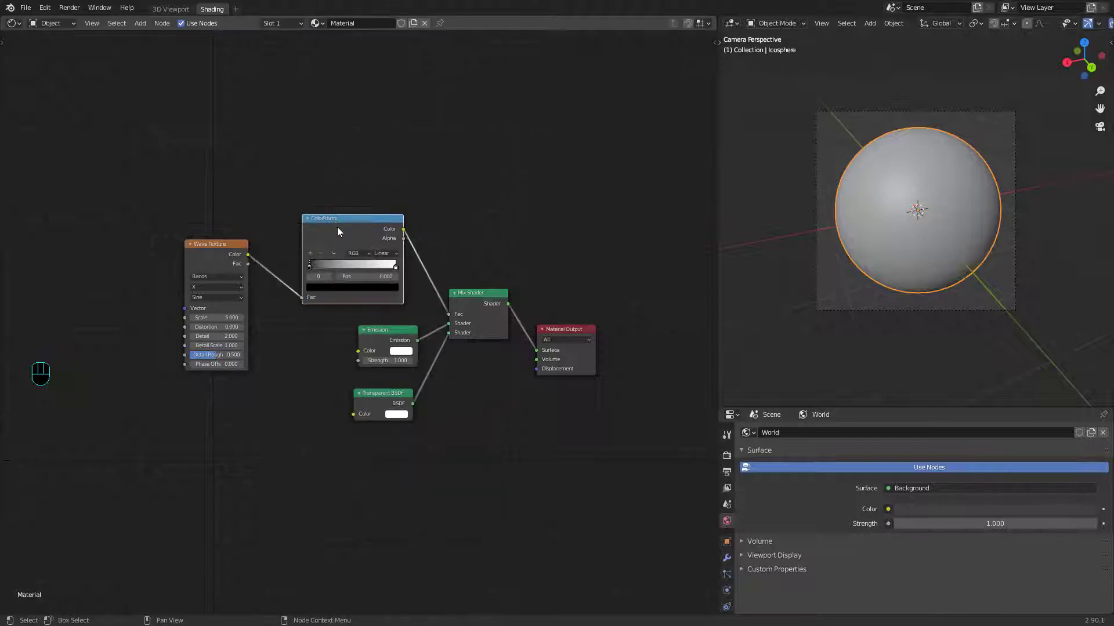
# - Add Texture Coordinate and Mapping nodes feeding the Wave Texture's Vector input
pyautogui.moveTo(283, 319); pyautogui.dragTo(341, 323, button='middle')
pyautogui.hotkey('shift', 'a')
pyautogui.click(353, 341)
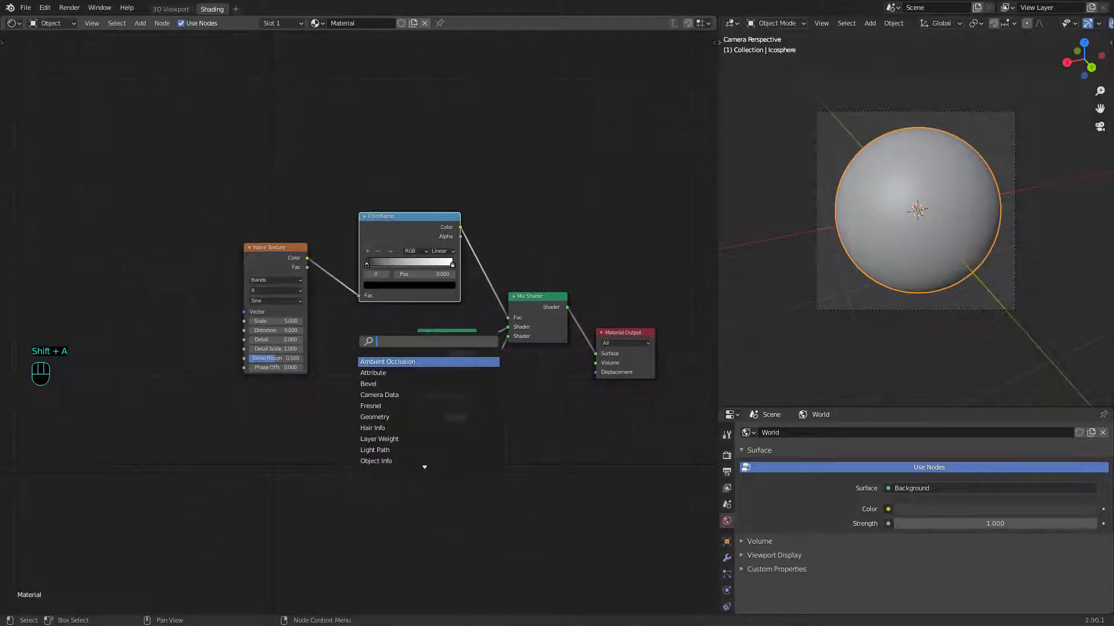
pyautogui.click(266, 247)
pyautogui.hotkey('ctrl', 't')
pyautogui.moveTo(261, 215); pyautogui.dragTo(348, 222, button='middle')
pyautogui.moveTo(325, 219); pyautogui.dragTo(116, 439)
pyautogui.moveTo(262, 290); pyautogui.dragTo(246, 293)
pyautogui.click(315, 187)
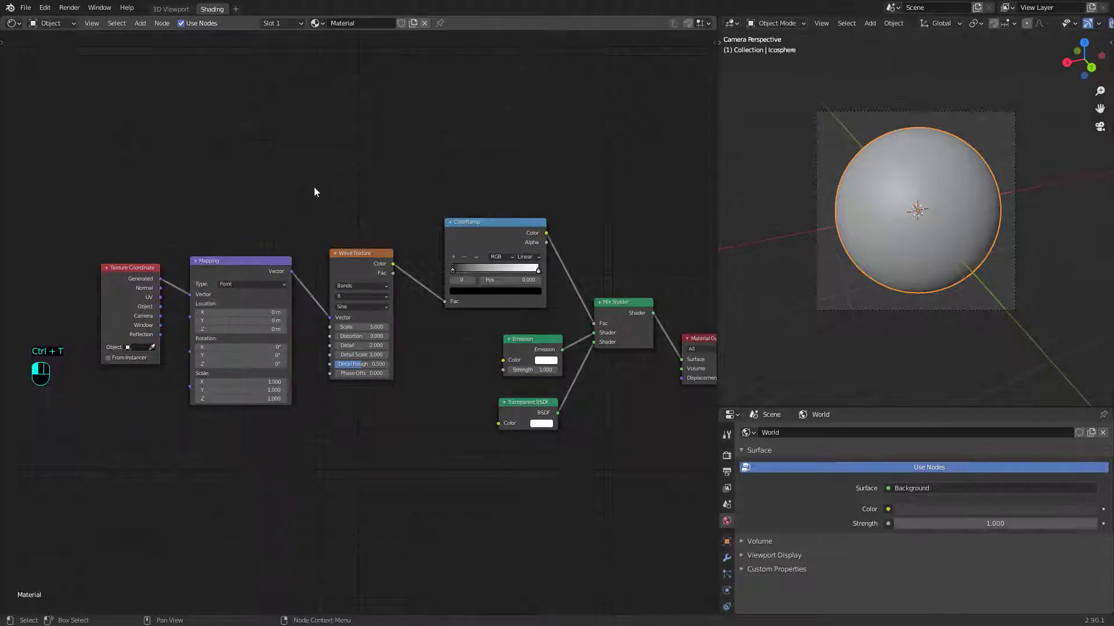
# - Switch the 3D viewport to Rendered shading
pyautogui.press('Home')
pyautogui.press('z')
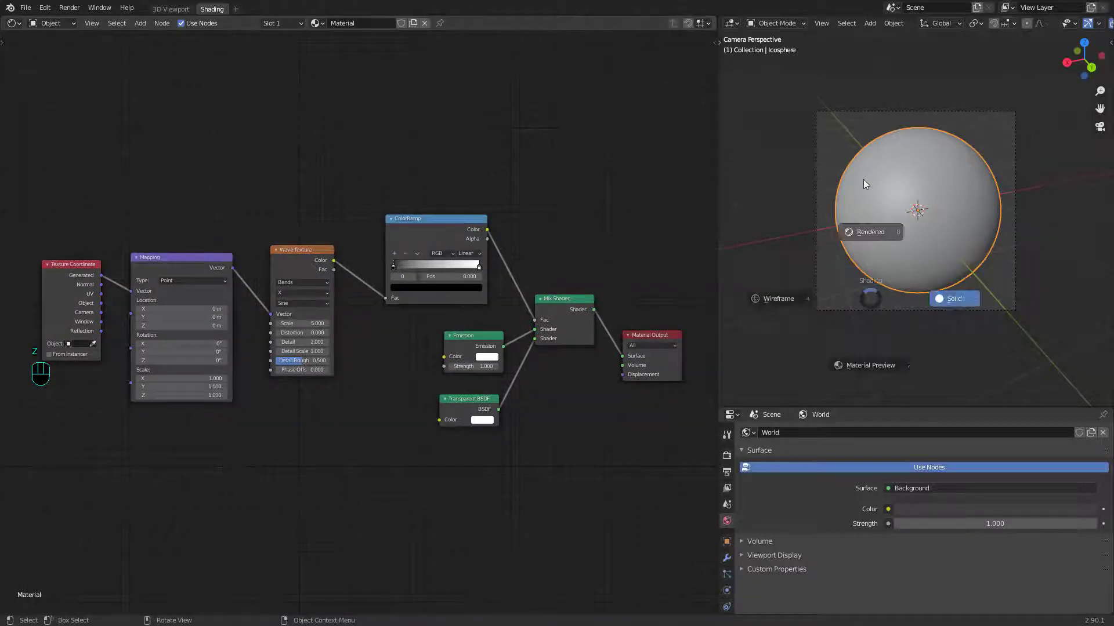
pyautogui.click(863, 184)
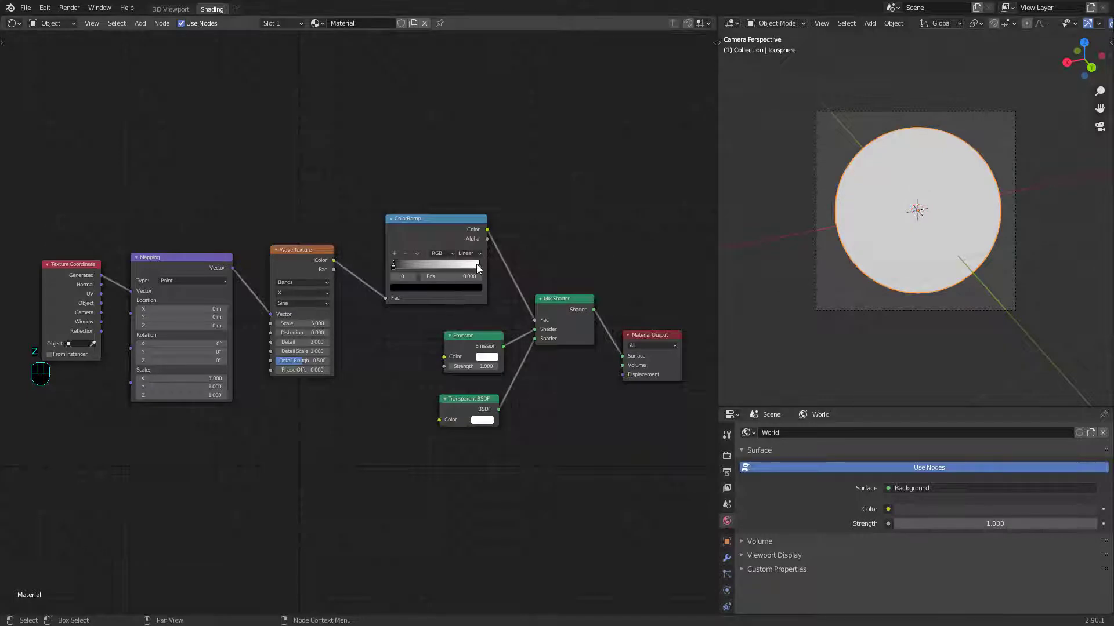
# - Set the ColorRamp interpolation to Constant and move its white stop to position 0.105
pyautogui.click(469, 253)
pyautogui.click(473, 300)
pyautogui.moveTo(479, 267); pyautogui.dragTo(394, 267)
# - Set the Wave Texture's Scale to 2 and move the ColorRamp's white stop to position 0.036
pyautogui.moveTo(353, 379); pyautogui.dragTo(454, 339, button='middle')
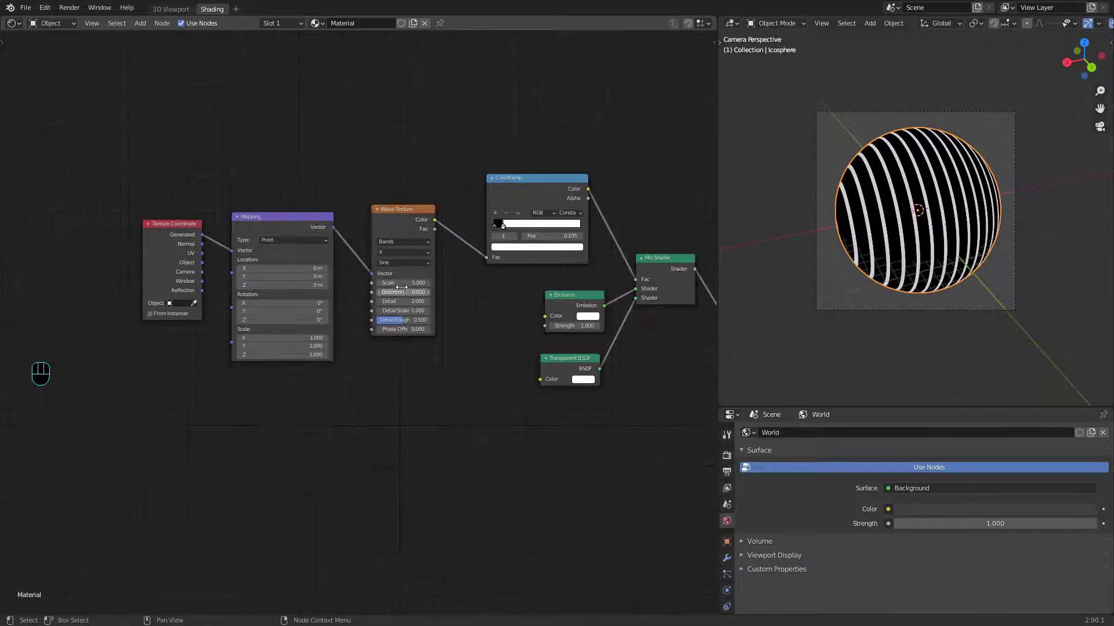
pyautogui.moveTo(402, 283)
pyautogui.mouseDown()
pyautogui.moveTo(346, 282)
pyautogui.moveTo(404, 284)
pyautogui.mouseUp()
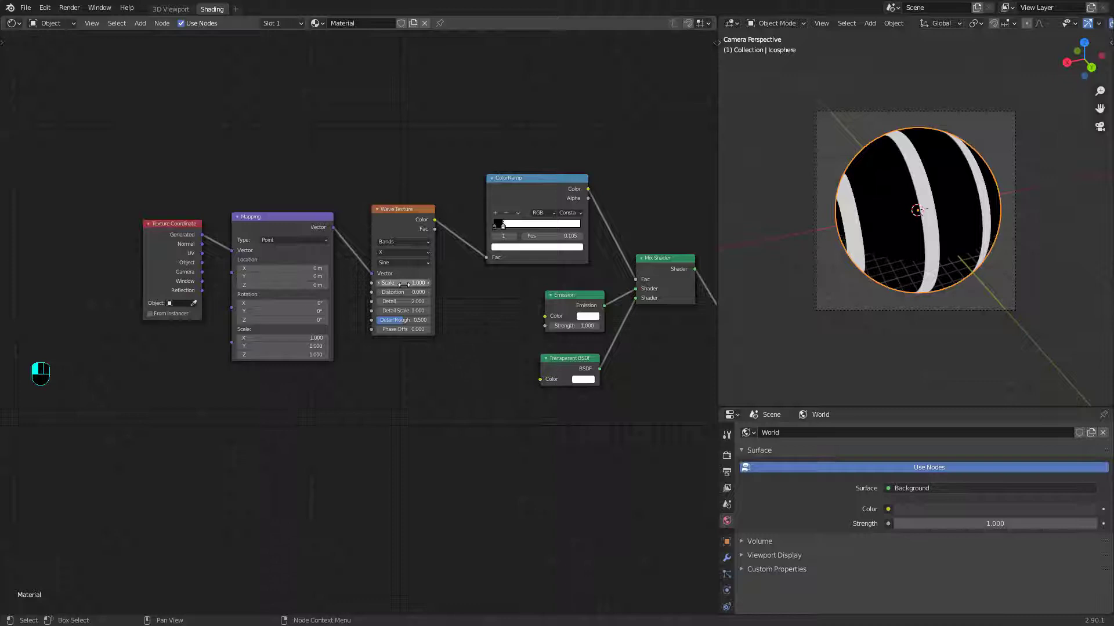
pyautogui.write('2')
pyautogui.press('Return')
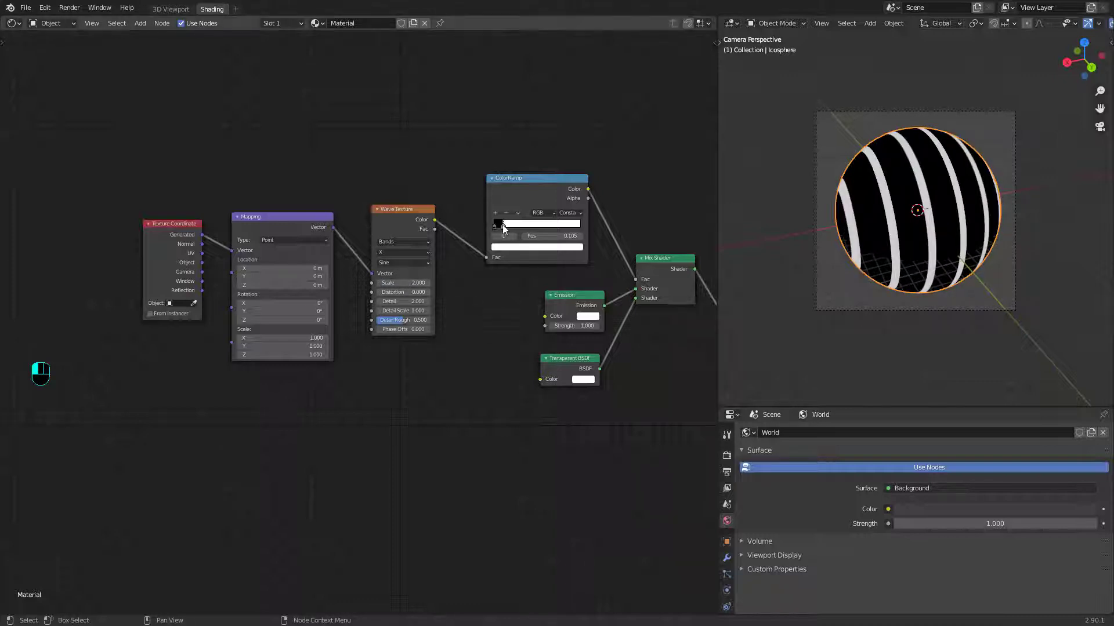
pyautogui.moveTo(504, 228); pyautogui.dragTo(498, 228)
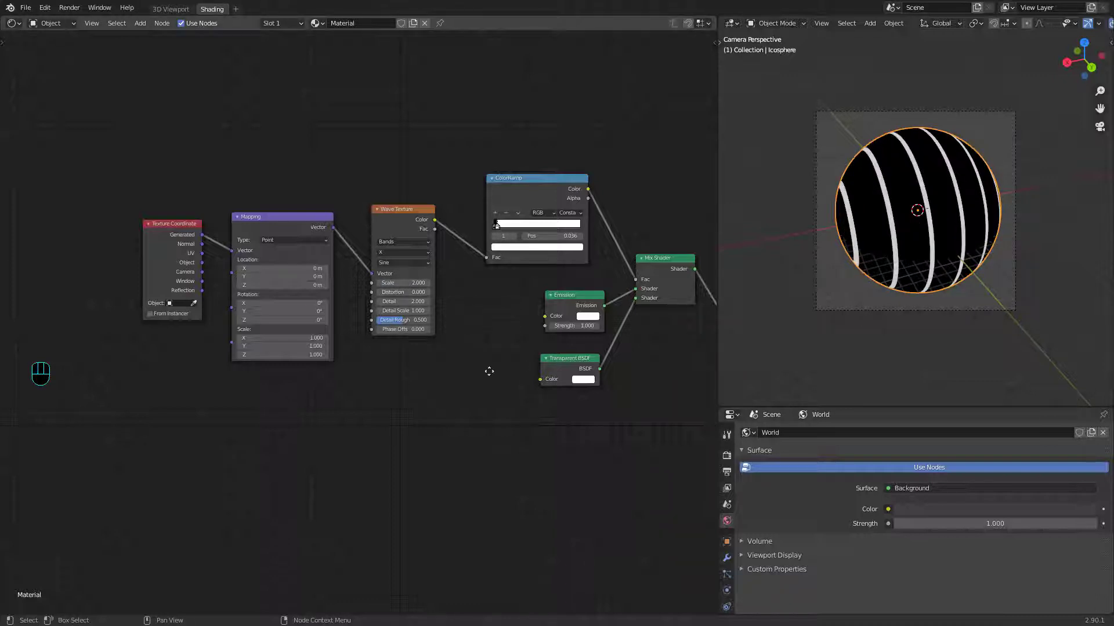
# - Set both the Blend Mode and the Shadow Mode of the material to Alpha Hashed
pyautogui.moveTo(489, 371); pyautogui.dragTo(439, 376, button='middle')
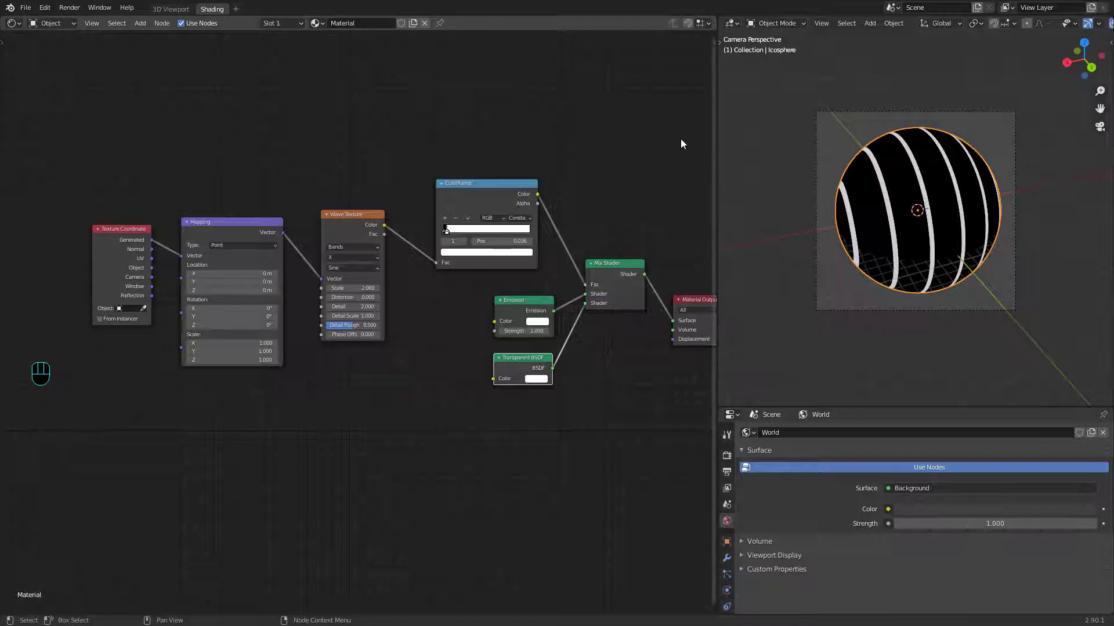
pyautogui.press('n')
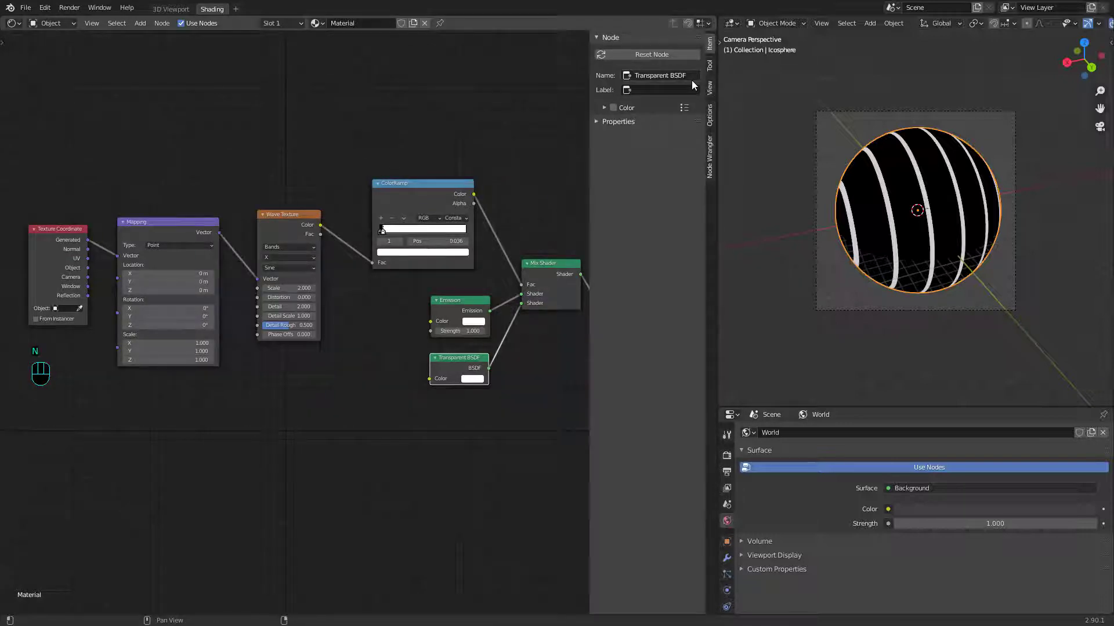
pyautogui.click(710, 115)
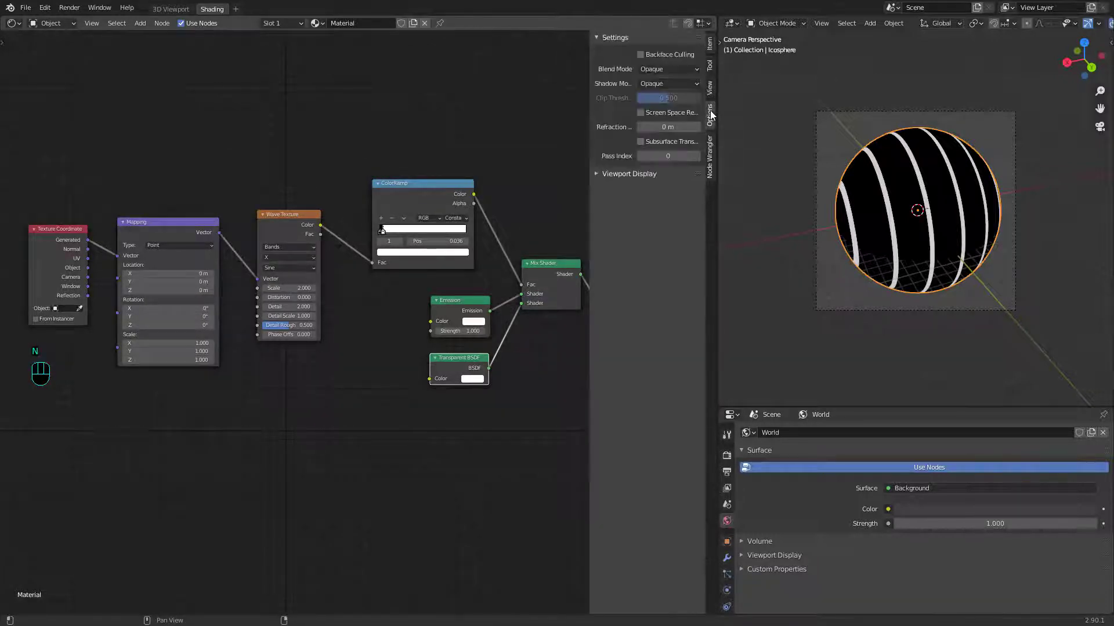
pyautogui.click(650, 70)
pyautogui.click(667, 108)
pyautogui.click(667, 86)
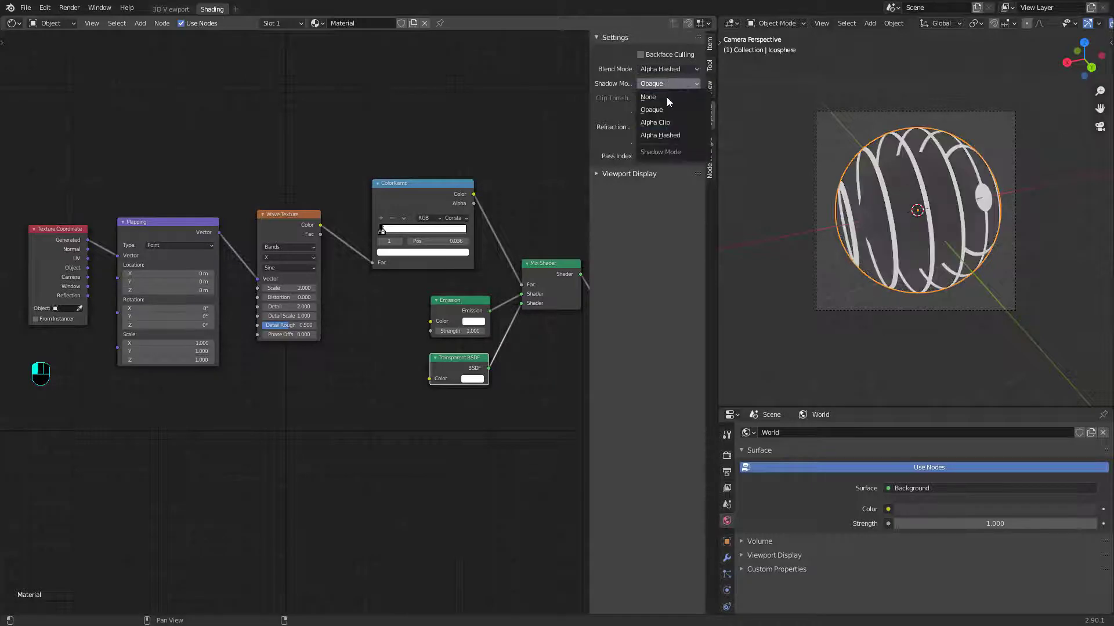
pyautogui.click(668, 137)
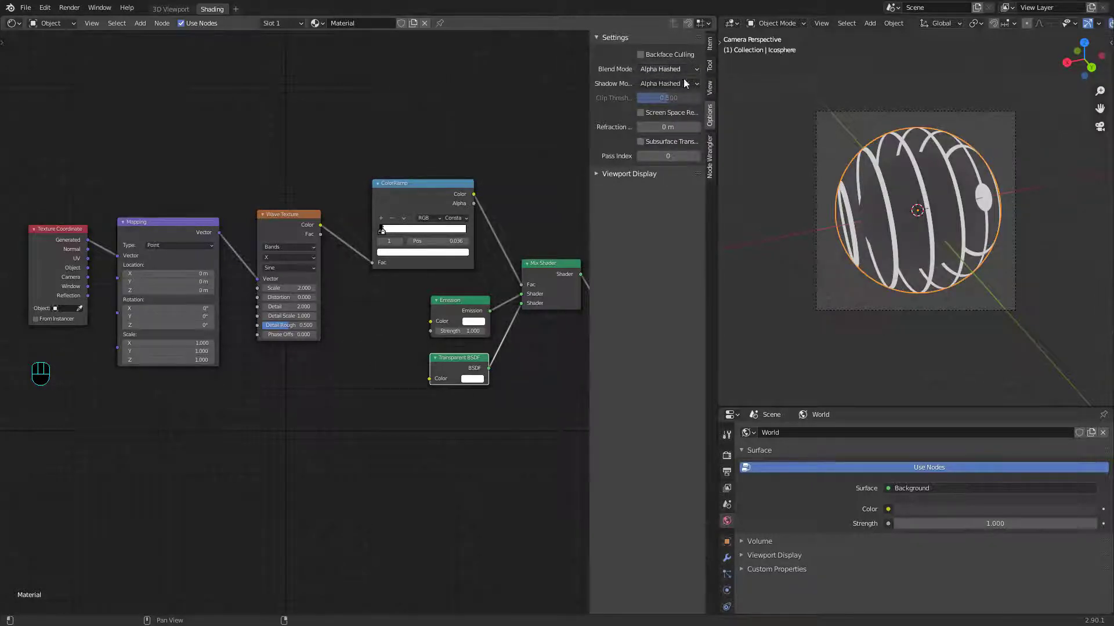
# - Assign the existing striped material to the middle sphere
pyautogui.click(909, 214)
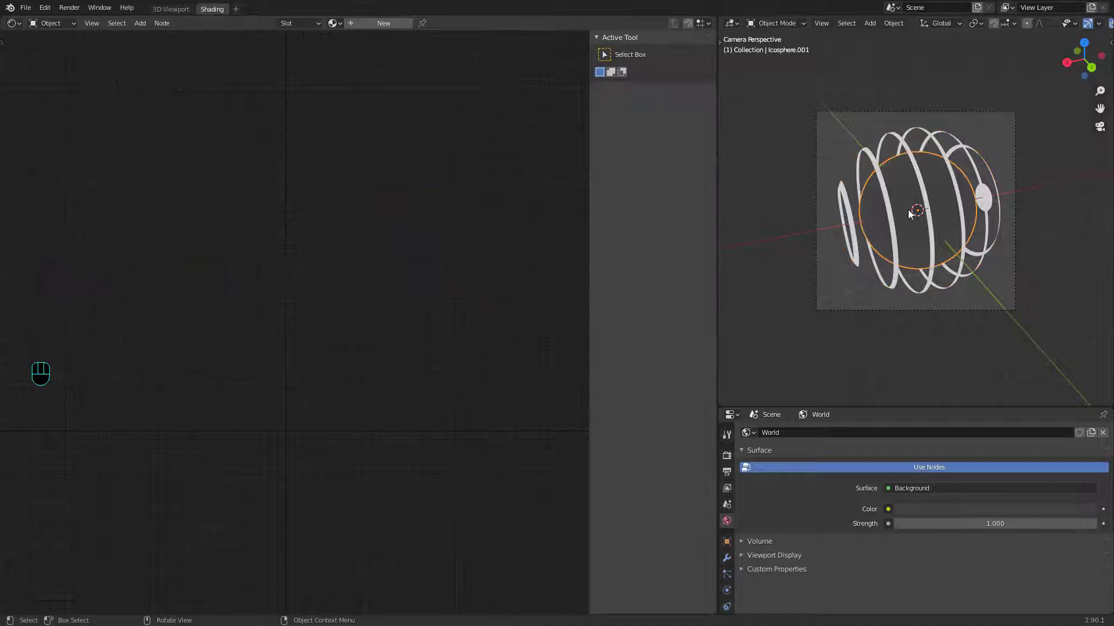
pyautogui.click(726, 581)
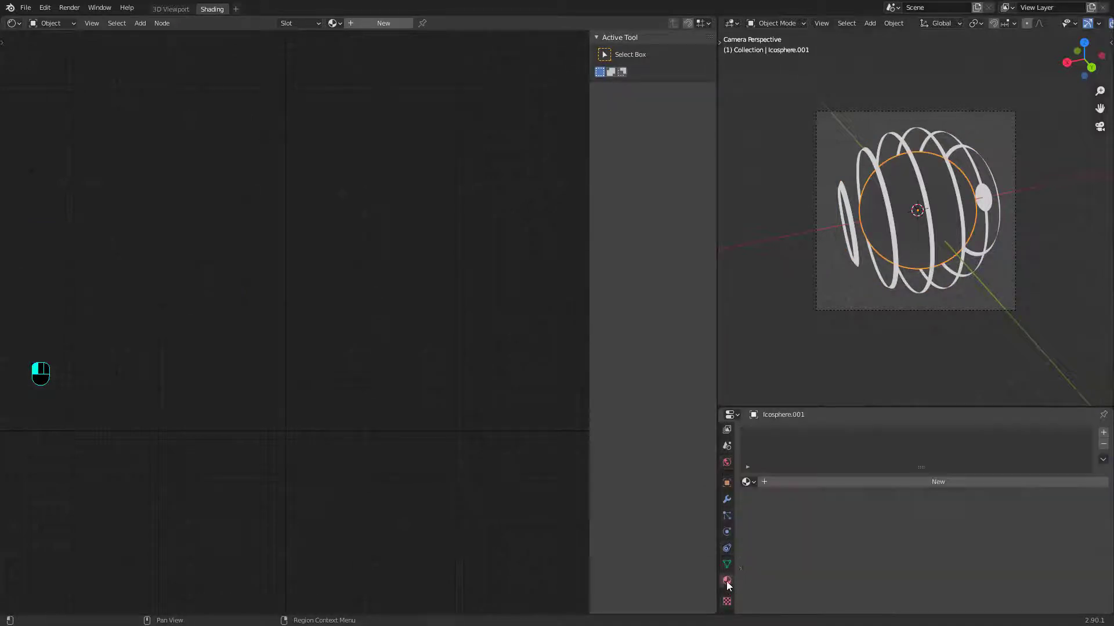
pyautogui.click(748, 482)
pyautogui.click(770, 364)
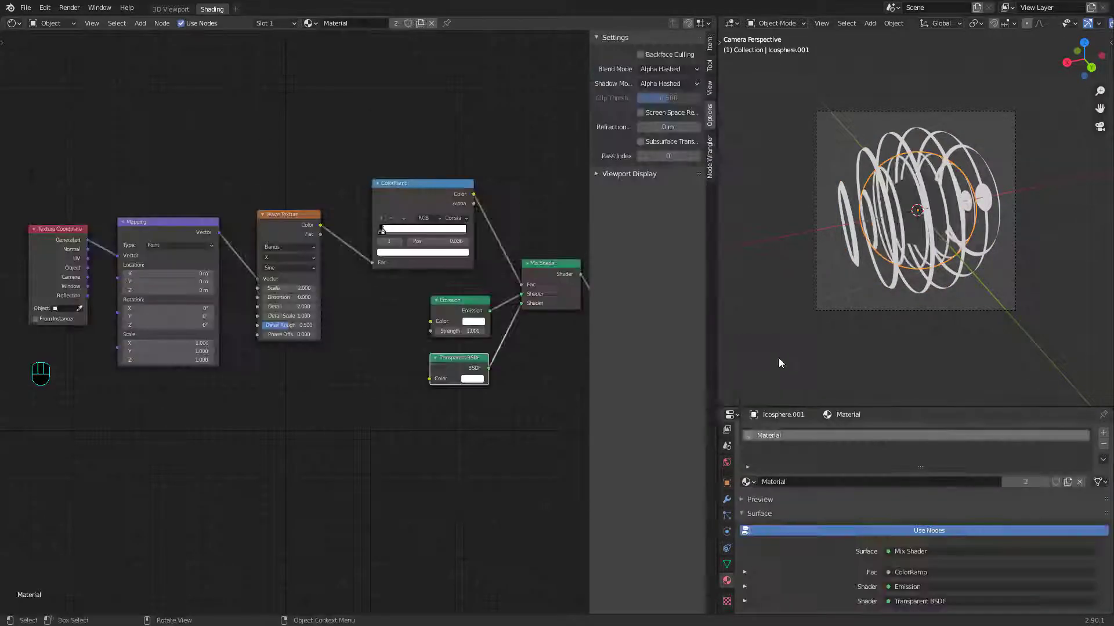
# - Assign the existing striped material to the innermost sphere
pyautogui.click(914, 221)
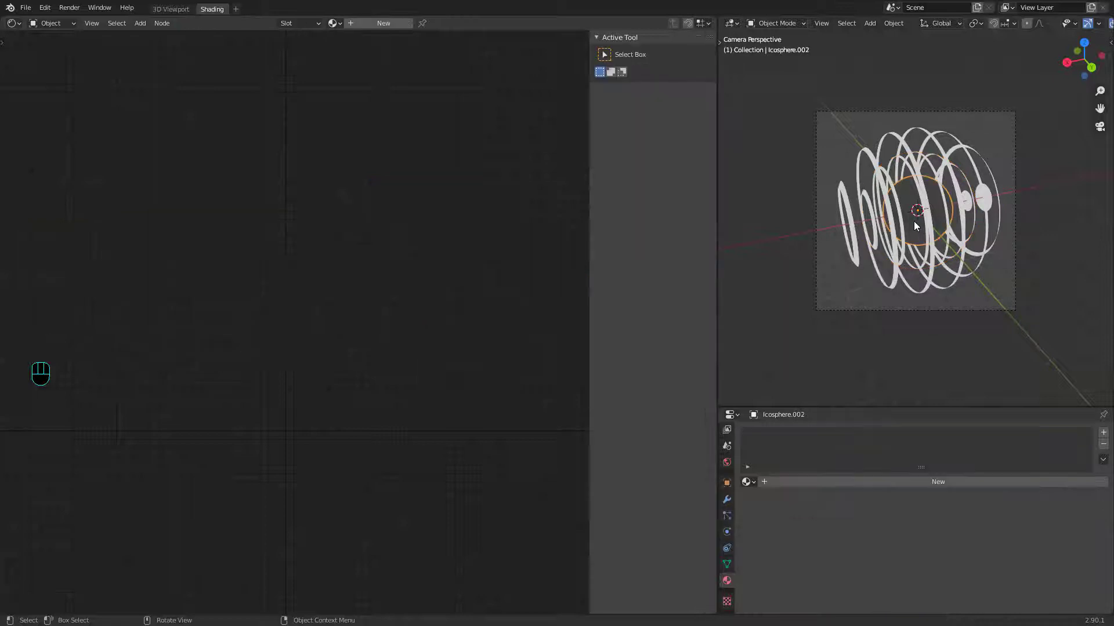
pyautogui.click(748, 482)
pyautogui.click(770, 365)
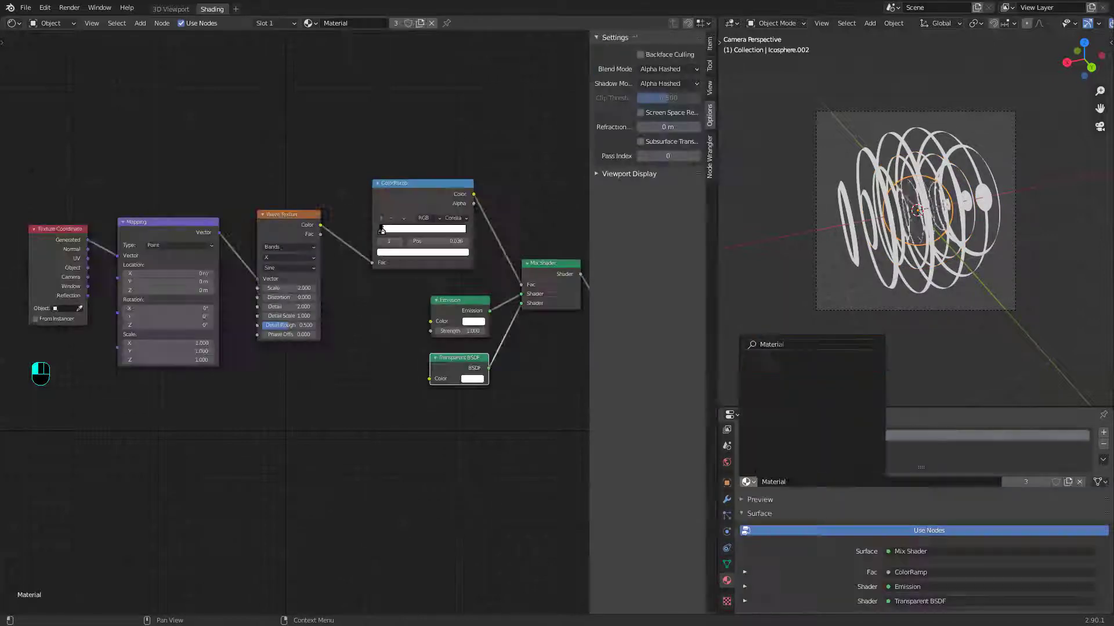
# - Deselect everything and reposition the camera so the spheres fill more of the frame from a new angle
pyautogui.hotkey('alt', 'a')
pyautogui.moveTo(896, 280); pyautogui.dragTo(823, 255, button='middle')
pyautogui.press('KP_0')
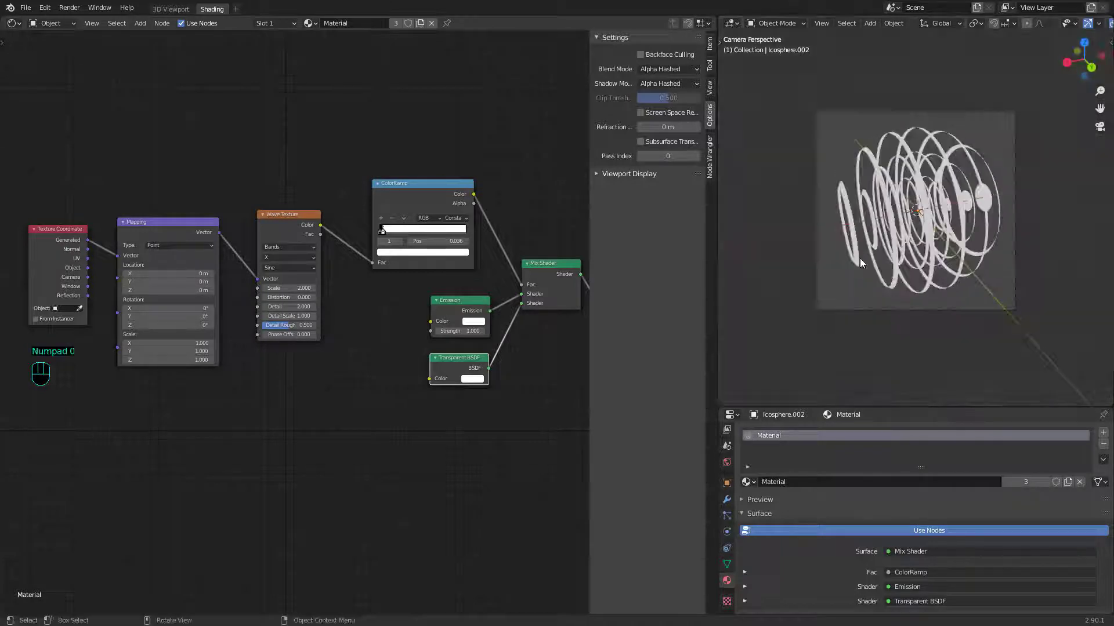
pyautogui.scroll(2, 859, 259)
pyautogui.scroll(-3, 860, 259)
pyautogui.scroll(2, 915, 259)
pyautogui.press('q')
pyautogui.moveTo(970, 266)
pyautogui.keyDown('shift'); pyautogui.mouseDown(button='middle')
pyautogui.moveTo(948, 257)
pyautogui.moveTo(966, 254)
pyautogui.mouseUp(button='middle'); pyautogui.keyUp('shift')
pyautogui.press('q')
pyautogui.click(967, 254)
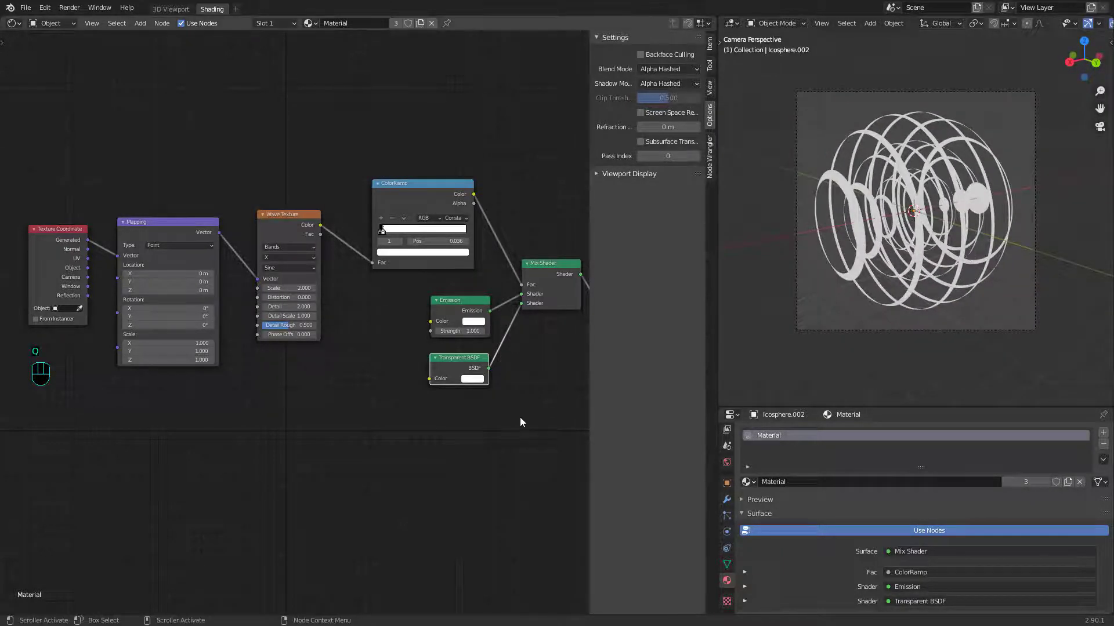
# - Try shifting the stripes with the Mapping node's Location X value
pyautogui.scroll(-2, 521, 422)
pyautogui.moveTo(178, 385); pyautogui.dragTo(351, 412, button='middle')
pyautogui.scroll(3, 430, 415)
pyautogui.moveTo(430, 415); pyautogui.dragTo(395, 424, button='middle')
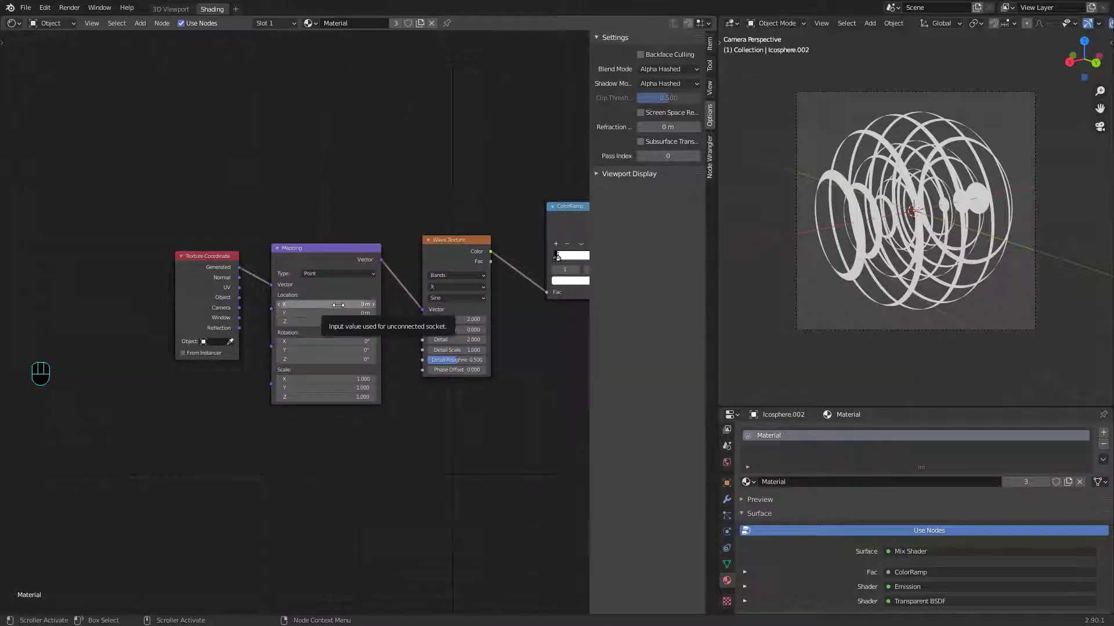
pyautogui.moveTo(325, 304)
pyautogui.mouseDown()
pyautogui.moveTo(375, 303)
pyautogui.moveTo(325, 305)
pyautogui.mouseUp()
pyautogui.moveTo(451, 392)
pyautogui.keyDown('shift'); pyautogui.mouseDown(button='middle')
pyautogui.moveTo(388, 387)
pyautogui.moveTo(434, 403)
pyautogui.mouseUp(button='middle'); pyautogui.keyUp('shift')
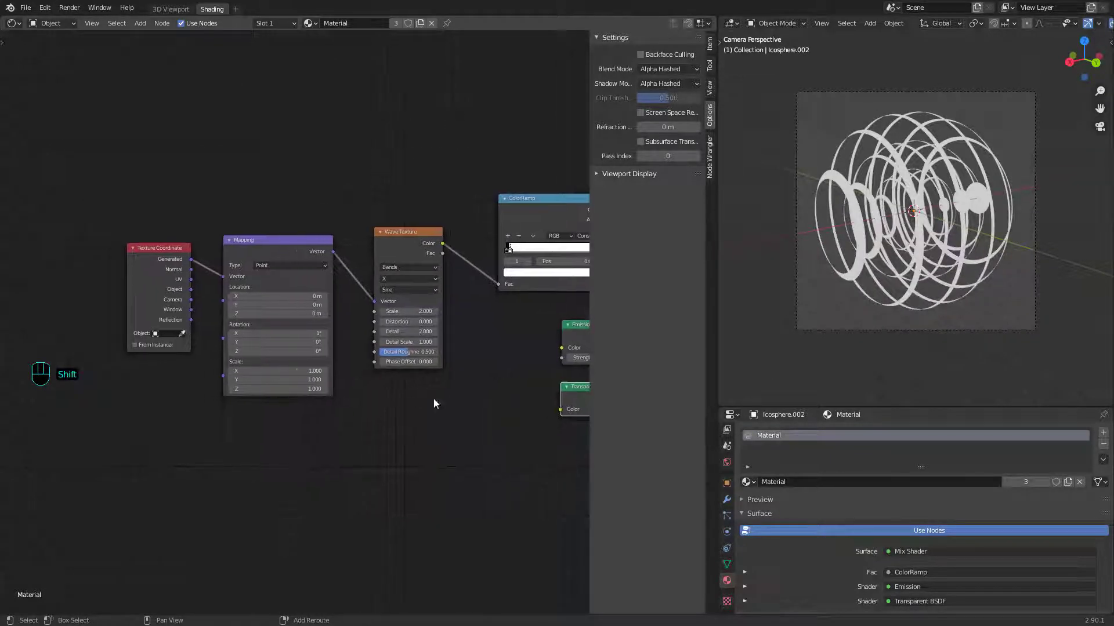
# - Split off a new area below the node editor, change it to a Timeline and reduce its height
pyautogui.moveTo(1, 614); pyautogui.dragTo(4, 502)
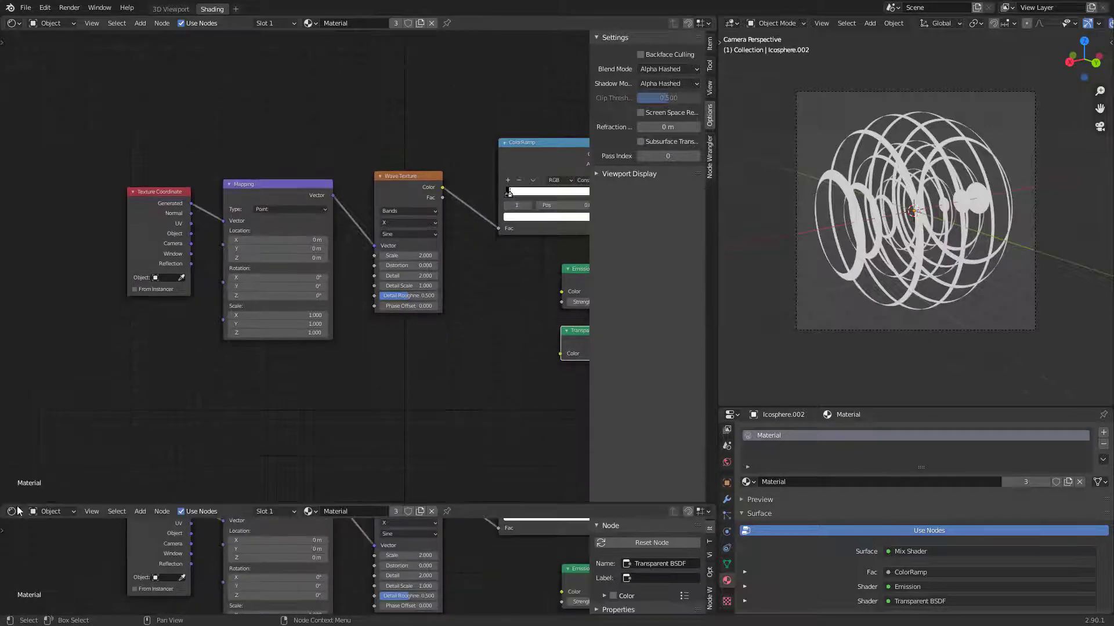
pyautogui.click(15, 512)
pyautogui.click(158, 422)
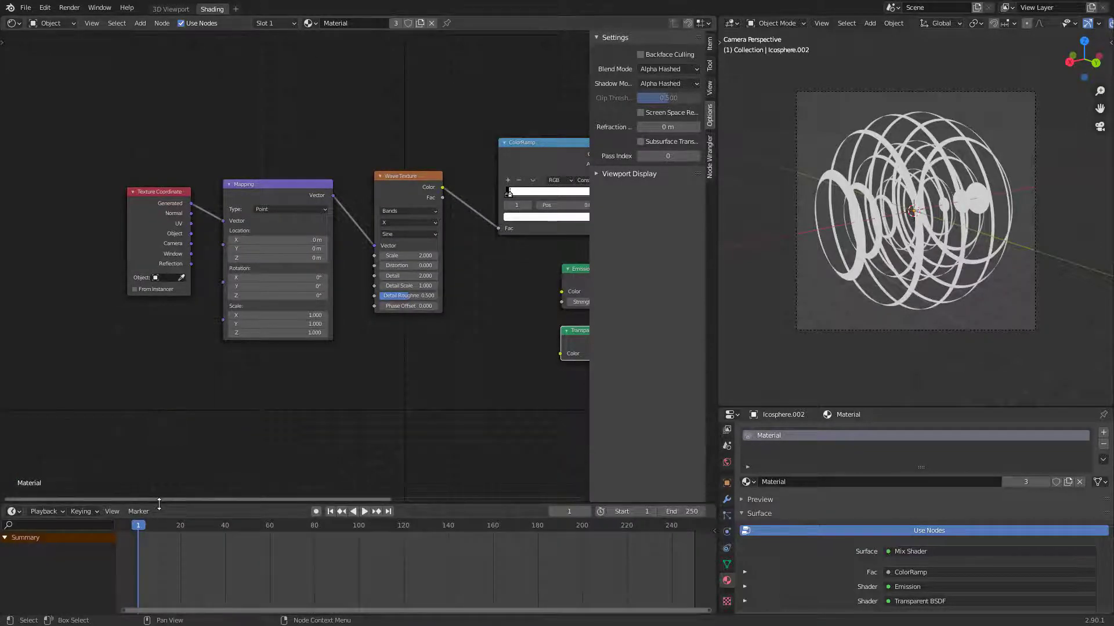
pyautogui.moveTo(159, 504); pyautogui.dragTo(155, 521)
# - Move the Mapping node slightly up and insert a single keyframe on its Location X value at frame 1
pyautogui.moveTo(149, 421)
pyautogui.mouseDown(button='middle')
pyautogui.moveTo(162, 429)
pyautogui.moveTo(156, 414)
pyautogui.mouseUp(button='middle')
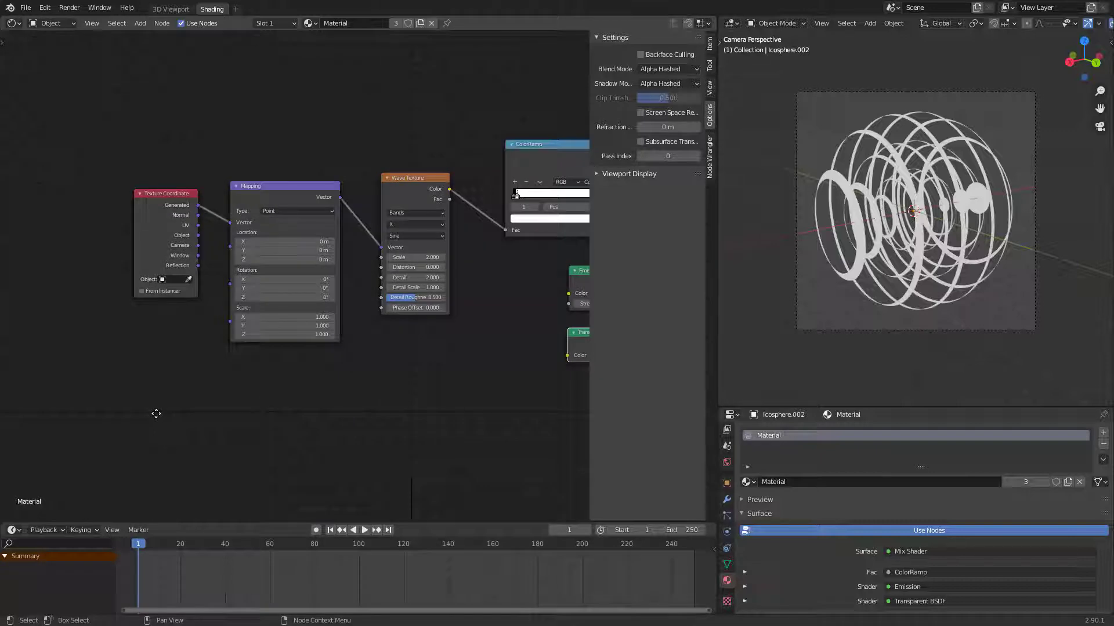
pyautogui.moveTo(219, 418); pyautogui.dragTo(220, 436, button='middle')
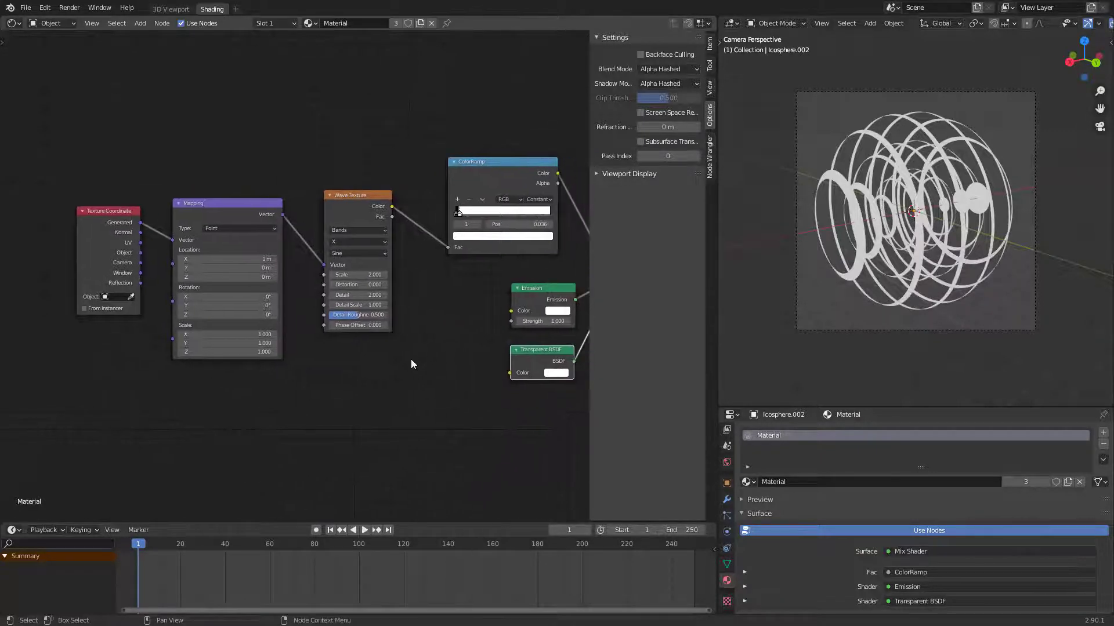
pyautogui.moveTo(228, 210); pyautogui.dragTo(227, 193)
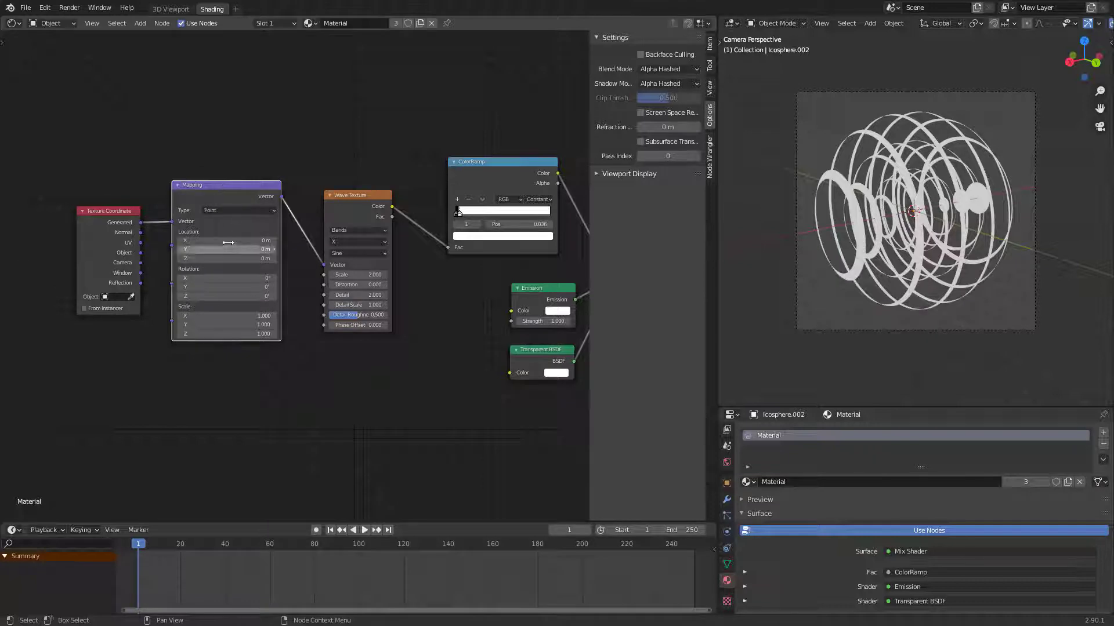
pyautogui.rightClick(228, 242)
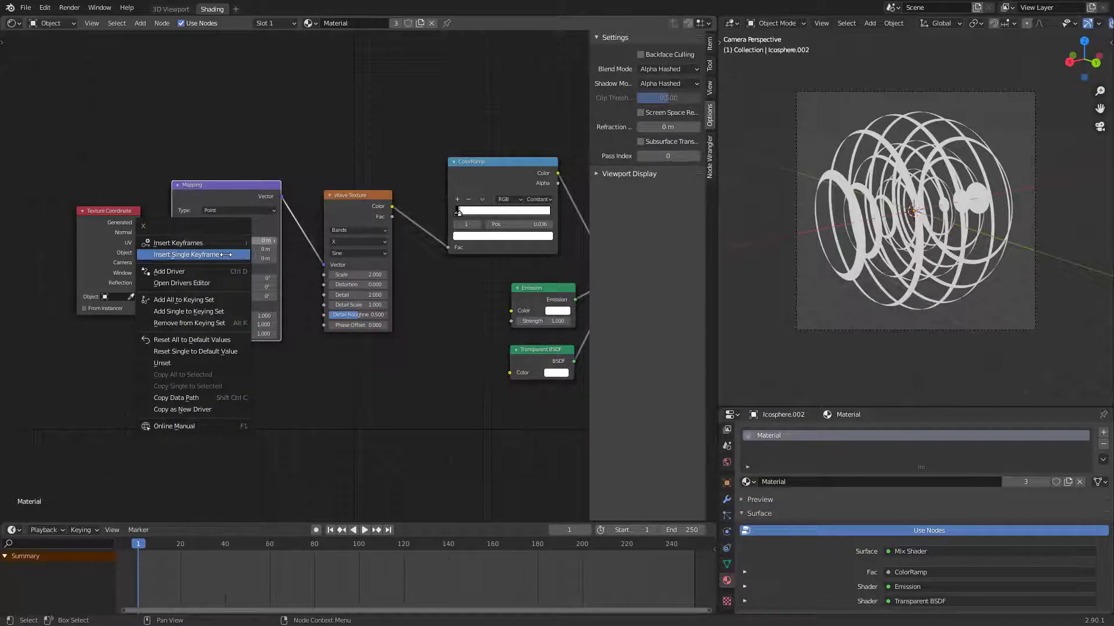
pyautogui.click(227, 244)
# - Select the outer sphere, shift its material keyframe to frame 0 and set the current frame to 0
pyautogui.click(975, 220)
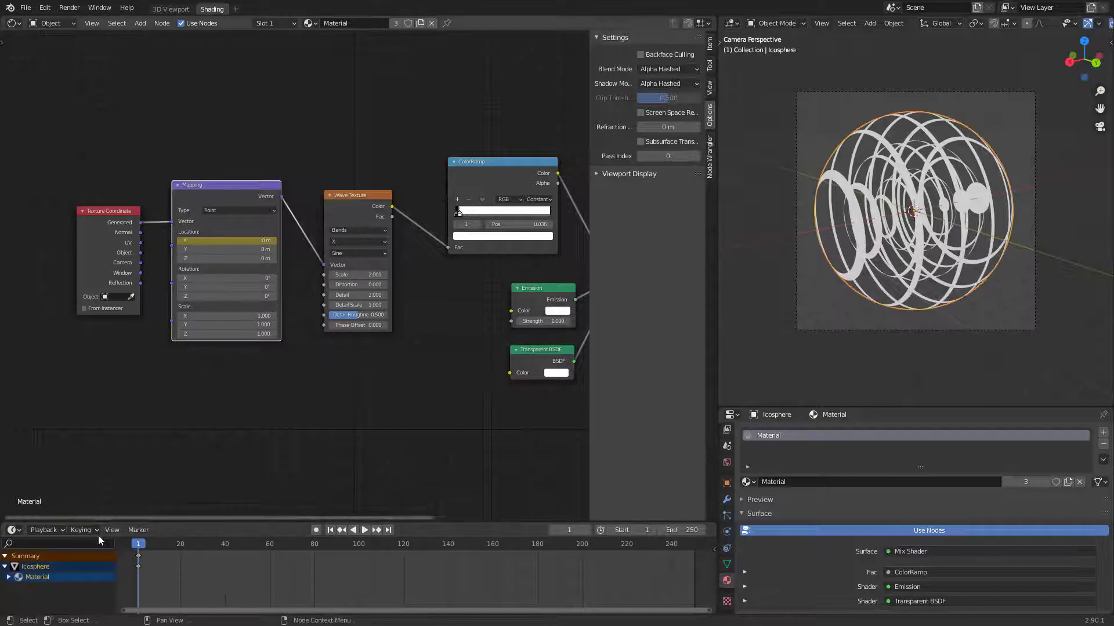
pyautogui.scroll(1, 139, 568)
pyautogui.moveTo(171, 574); pyautogui.dragTo(258, 589, button='middle')
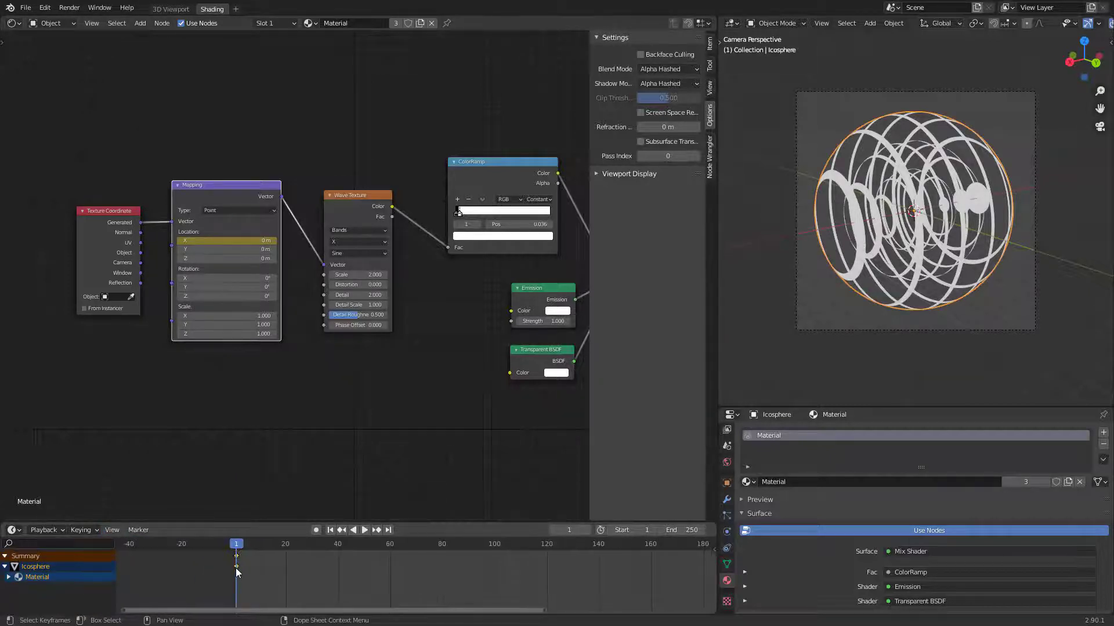
pyautogui.moveTo(235, 567); pyautogui.dragTo(231, 567)
pyautogui.click(233, 567)
pyautogui.press('Left')
# - Set the animation's end frame to 240 and go to frame 120
pyautogui.scroll(-1, 489, 552)
pyautogui.click(673, 530)
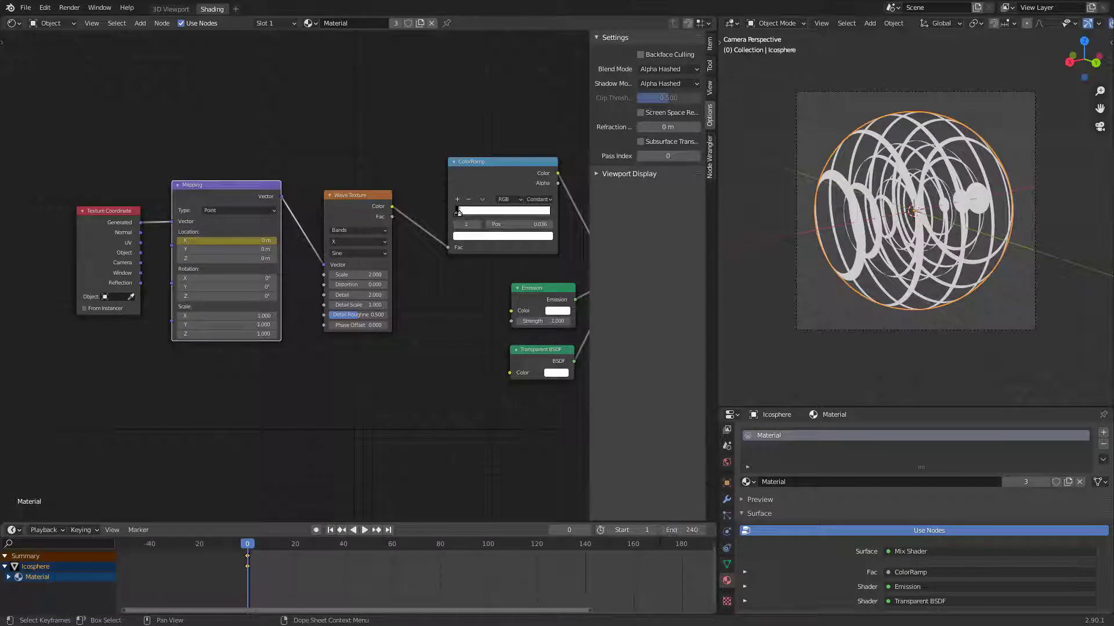
pyautogui.moveTo(491, 610); pyautogui.dragTo(554, 611)
pyautogui.moveTo(458, 545); pyautogui.dragTo(455, 545)
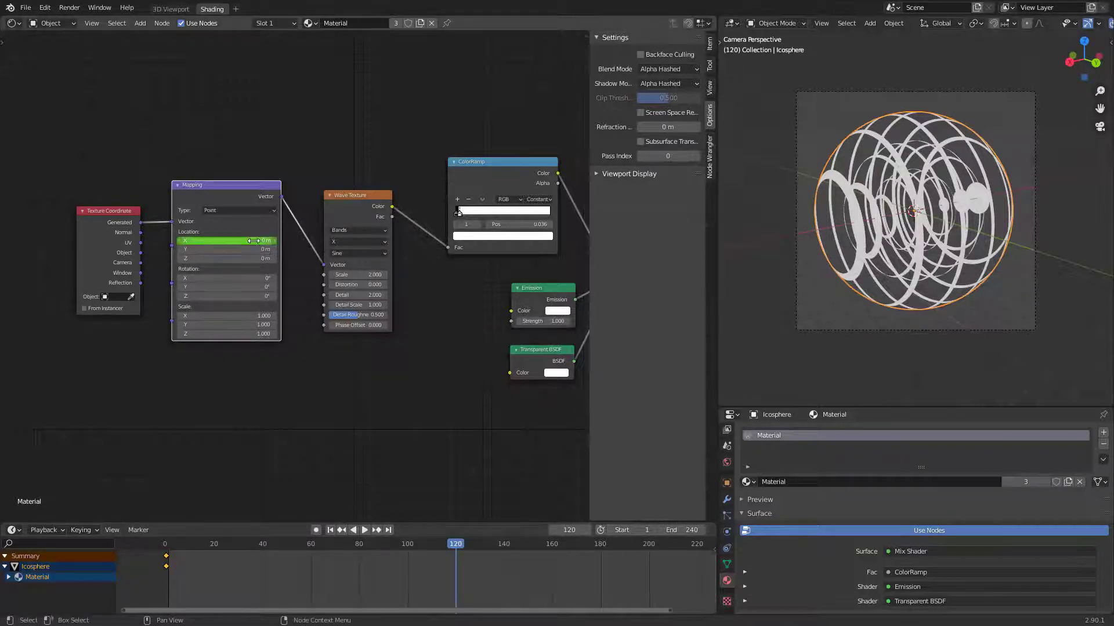
# - Set the Mapping node's Location X to 1.2 m and insert a single keyframe on it at frame 120
pyautogui.press('Return')
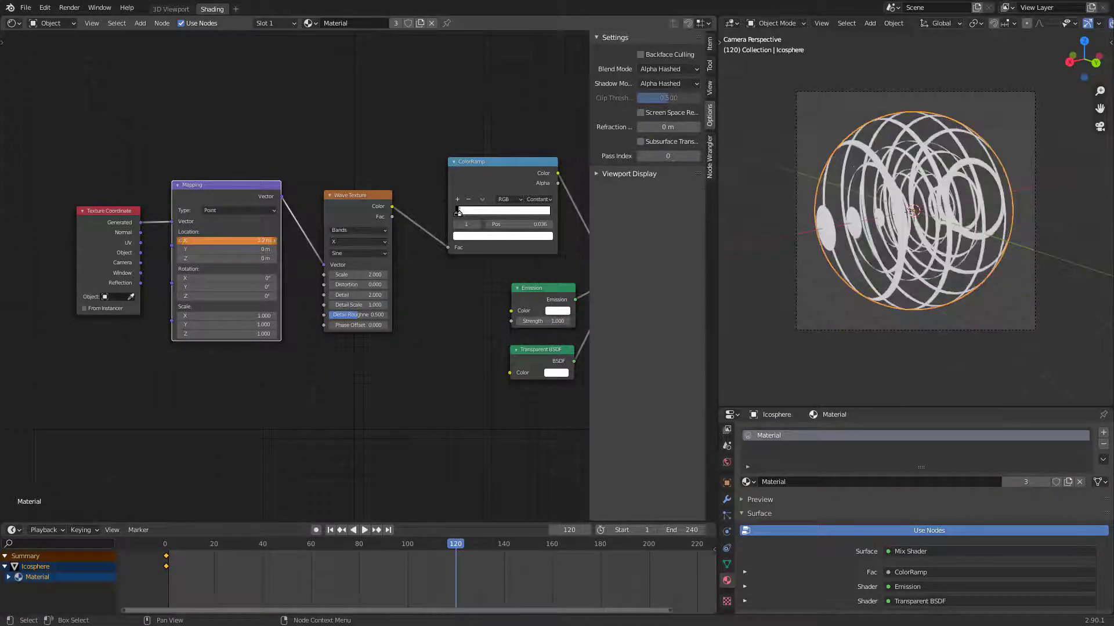
pyautogui.rightClick(253, 241)
pyautogui.click(253, 240)
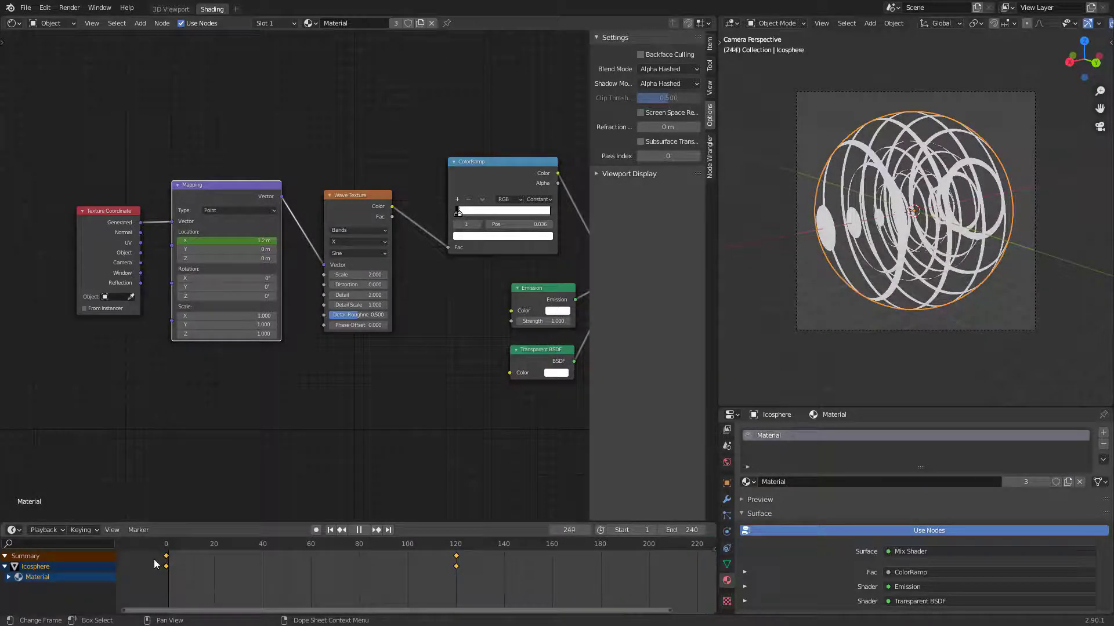
# - Set the Mapping node's Location X to 0 m at frame 240 and insert a single keyframe on it
pyautogui.moveTo(536, 610); pyautogui.dragTo(676, 600)
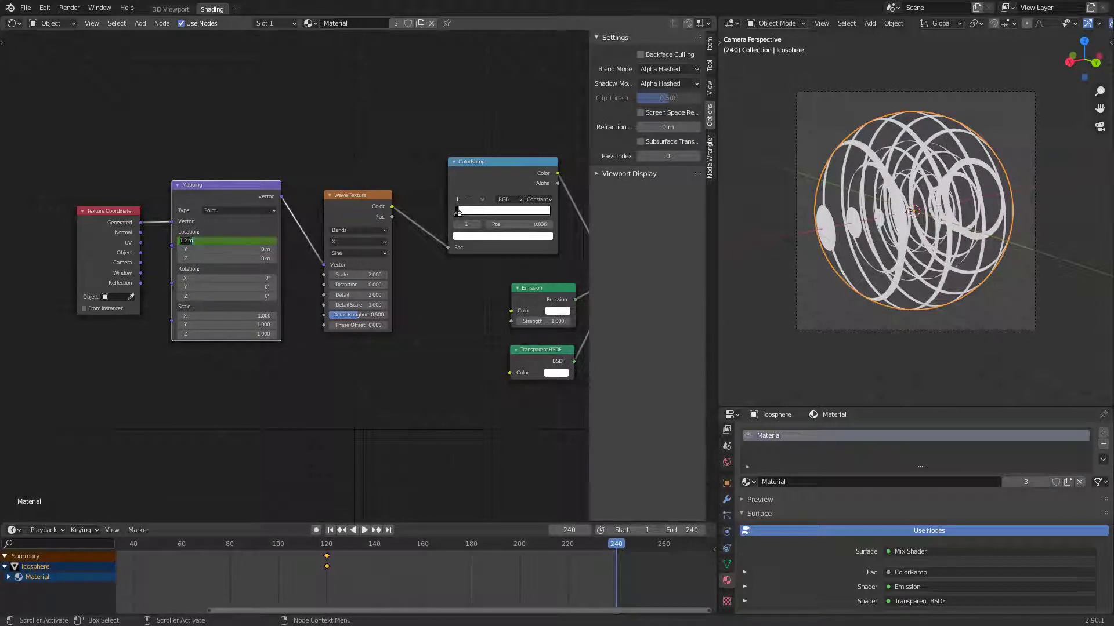
pyautogui.write('0')
pyautogui.press('Return')
pyautogui.rightClick(228, 242)
pyautogui.click(227, 242)
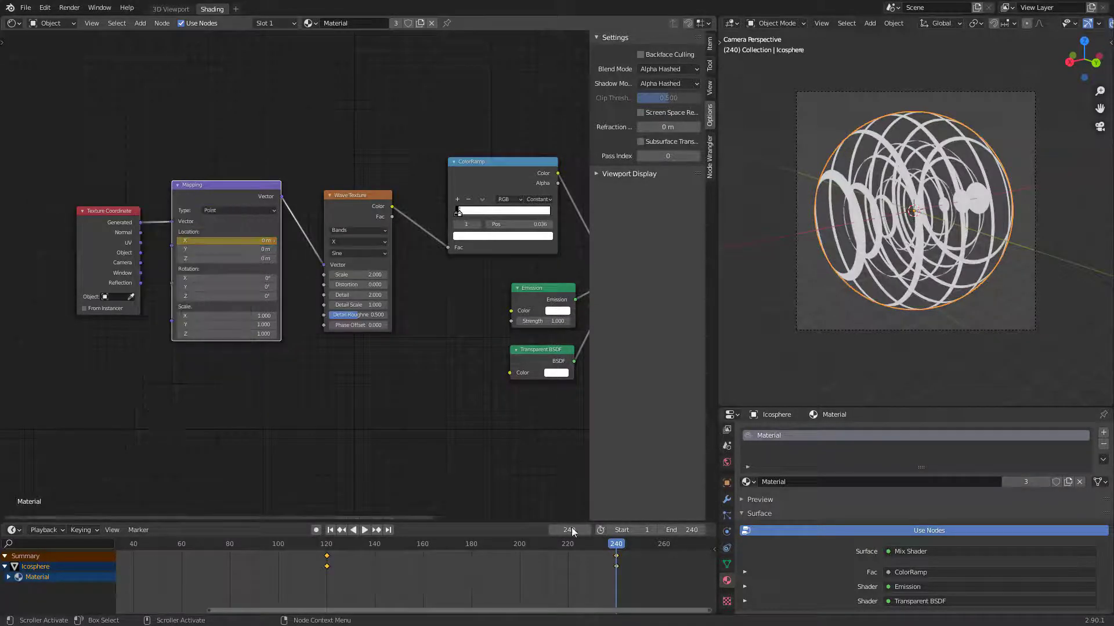
# - Change the Mapping node's Location X to 0.8 m at frame 120, replace its single keyframe and play back the motion
pyautogui.moveTo(616, 546); pyautogui.dragTo(304, 558)
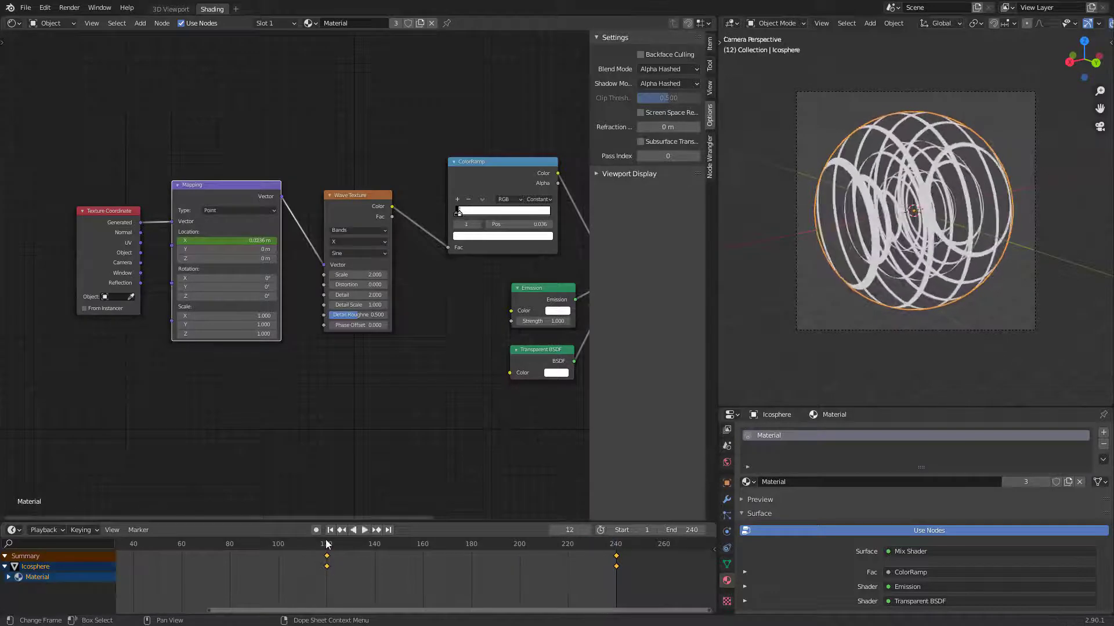
pyautogui.press('Escape')
pyautogui.rightClick(241, 242)
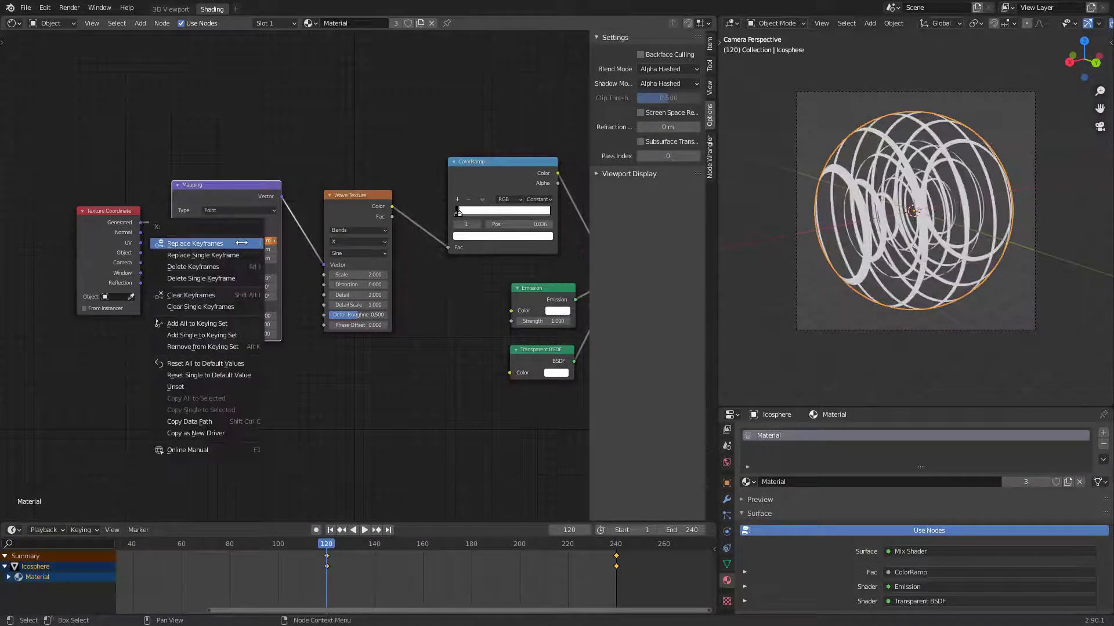
pyautogui.click(232, 255)
pyautogui.moveTo(326, 543); pyautogui.dragTo(163, 559)
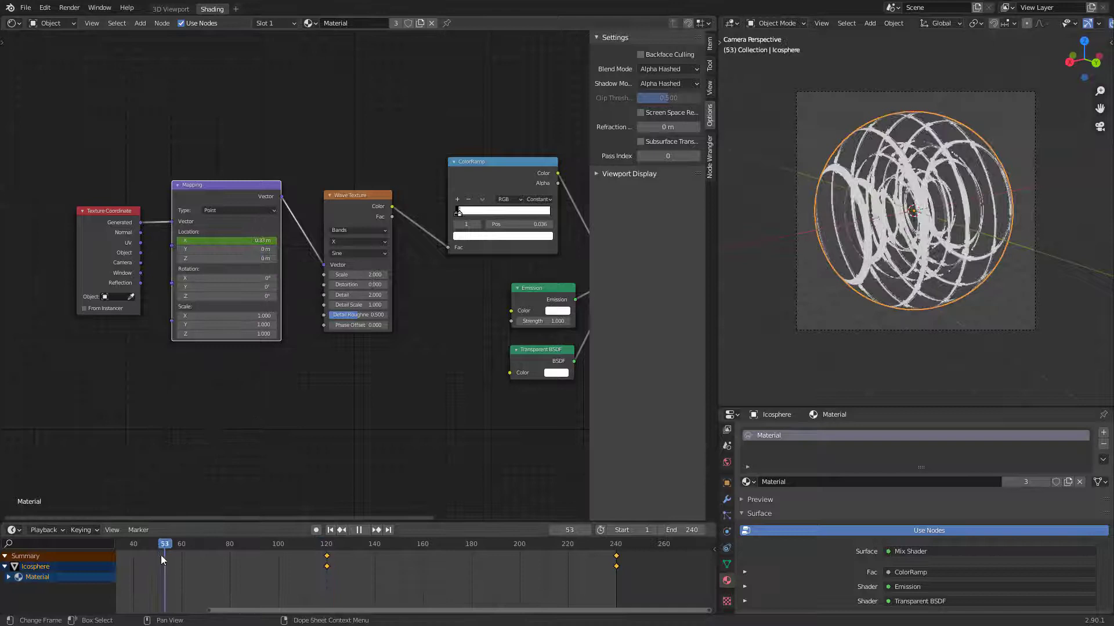
pyautogui.press('space')
pyautogui.press('space')
# - Set the interpolation mode of the outer sphere's material keyframes to Linear and play back the animation
pyautogui.scroll(-1, 458, 577)
pyautogui.moveTo(458, 576); pyautogui.dragTo(488, 577, button='middle')
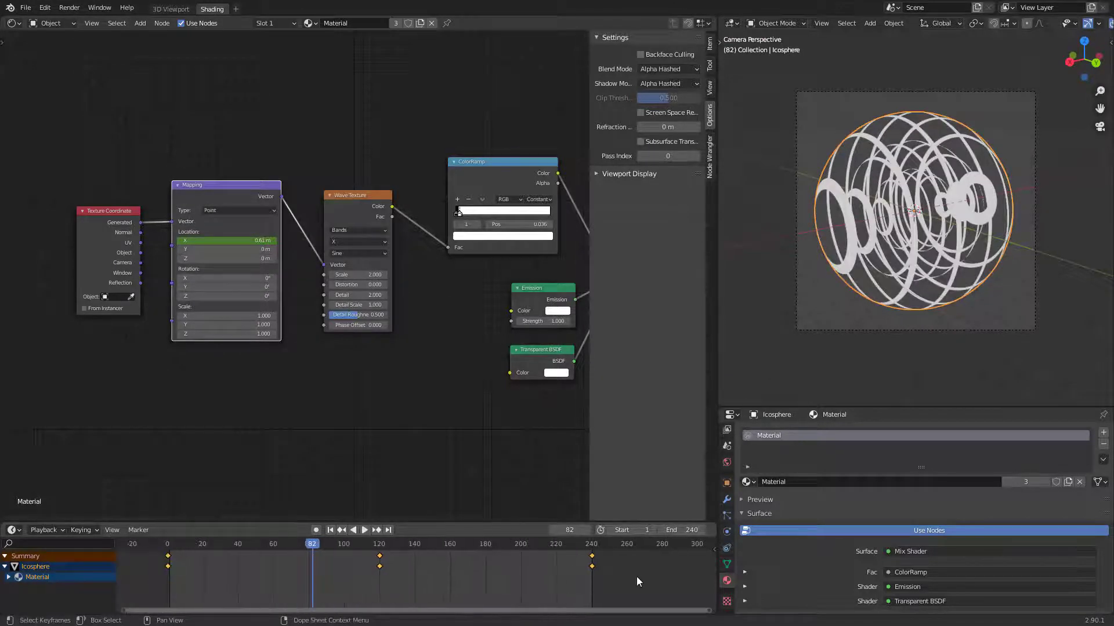
pyautogui.moveTo(192, 555); pyautogui.dragTo(156, 549)
pyautogui.rightClick(168, 560)
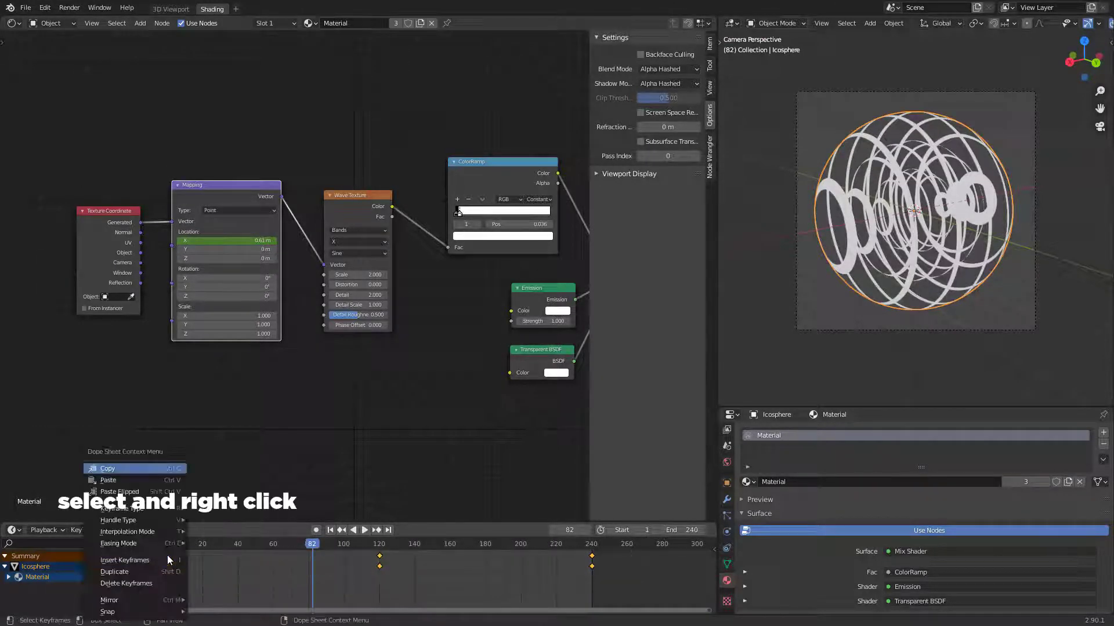
pyautogui.moveTo(174, 534)
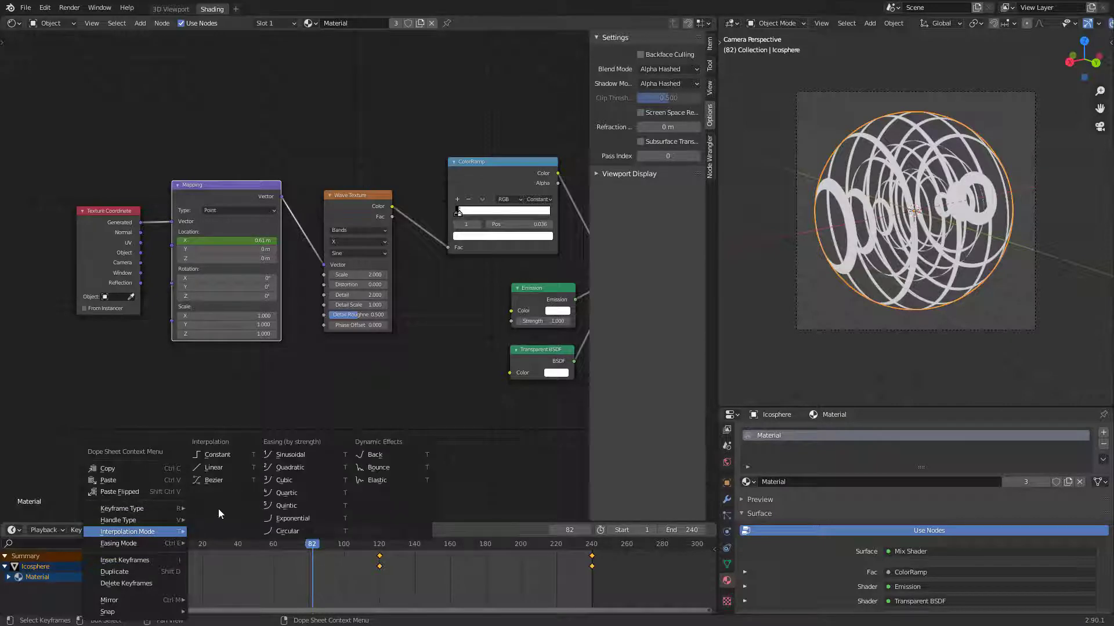
pyautogui.click(229, 468)
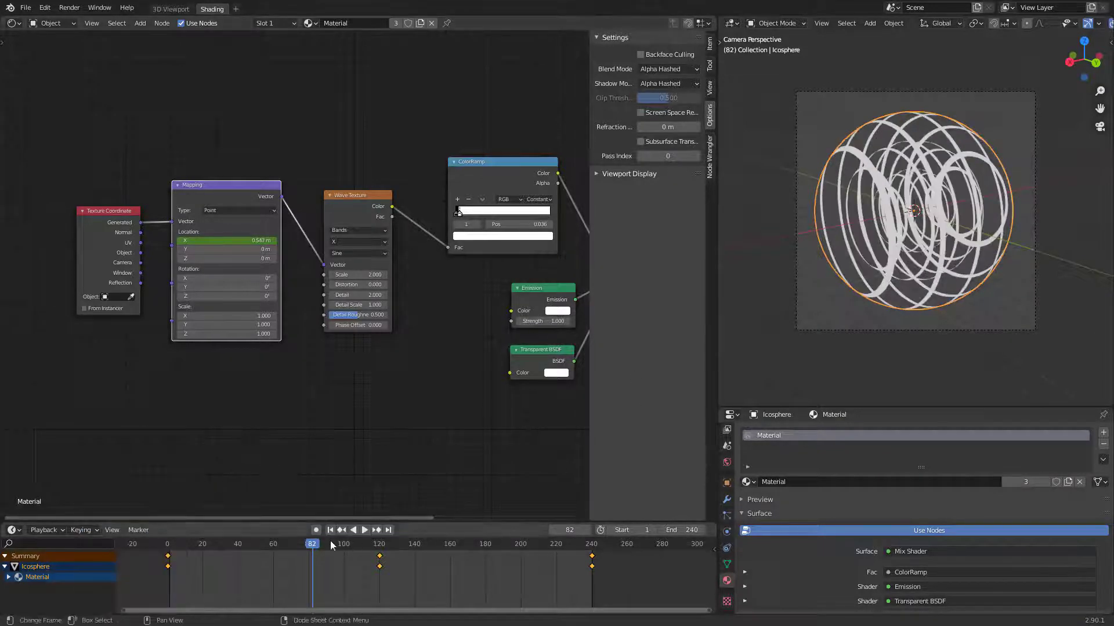
pyautogui.moveTo(330, 543)
pyautogui.mouseDown()
pyautogui.moveTo(478, 555)
pyautogui.moveTo(319, 553)
pyautogui.mouseUp()
pyautogui.press('space')
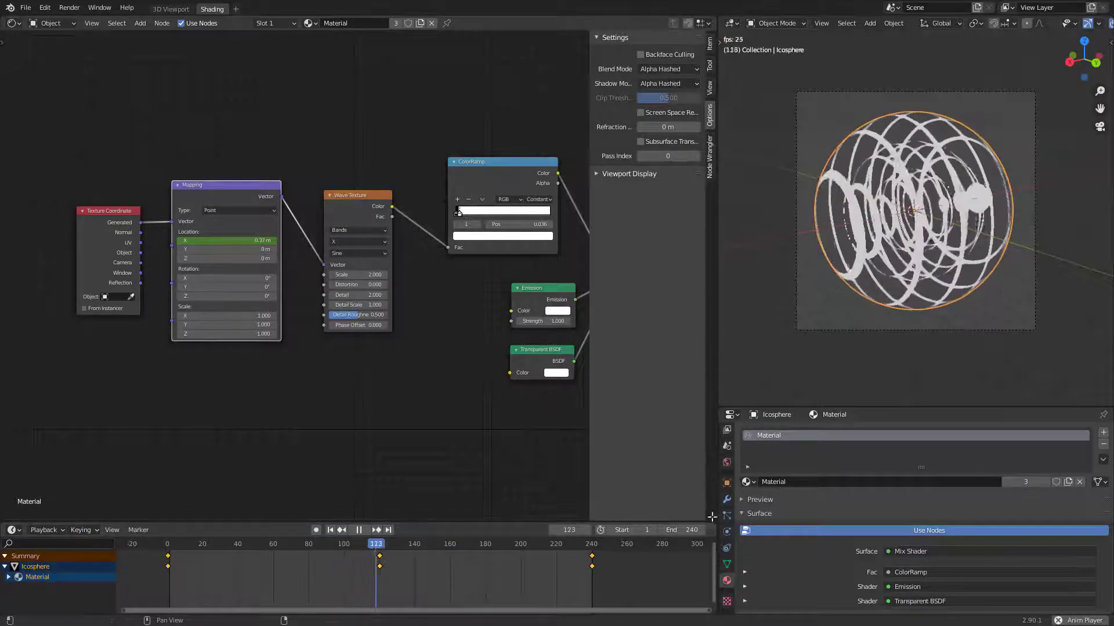
pyautogui.press('space')
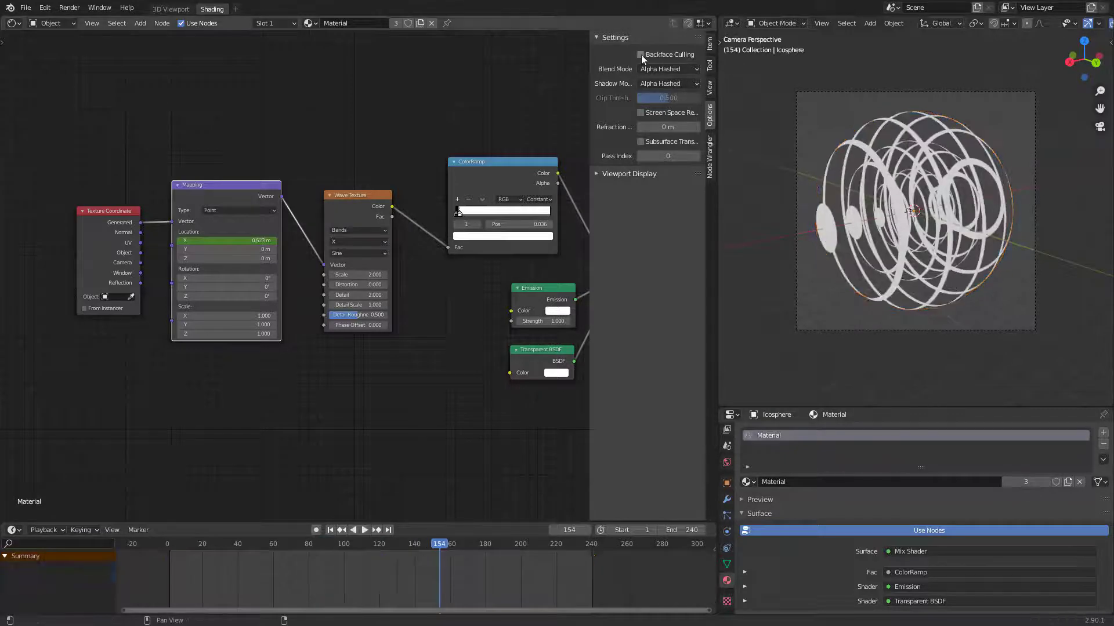
# - Enable Backface Culling for the material and preview the animation through the camera
pyautogui.click(642, 54)
pyautogui.moveTo(905, 278); pyautogui.dragTo(979, 281, button='middle')
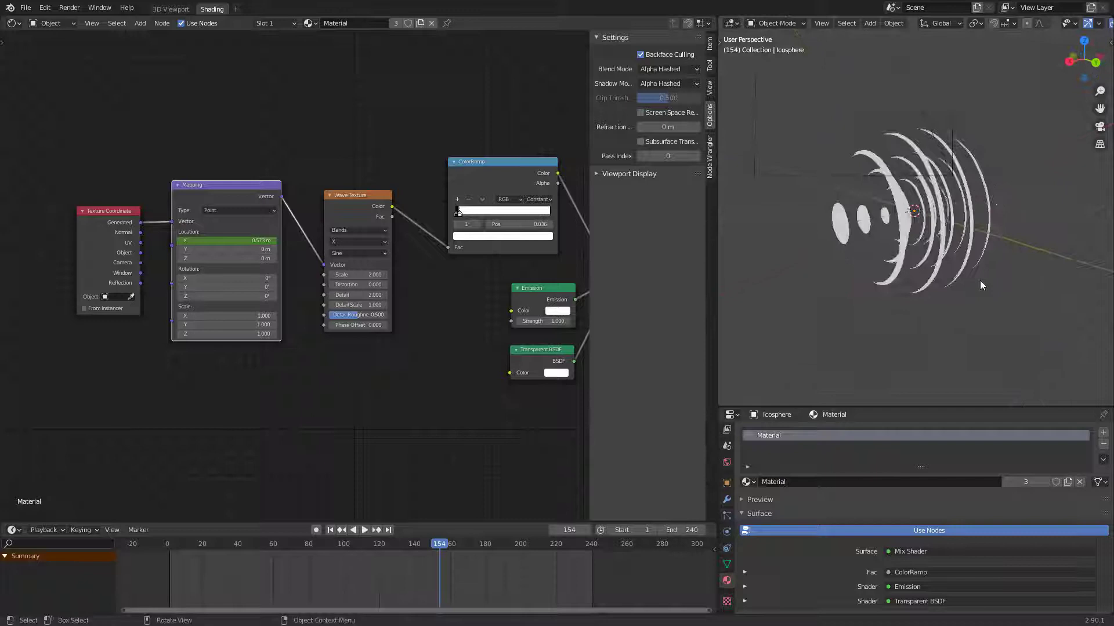
pyautogui.press('KP_0')
pyautogui.press('space')
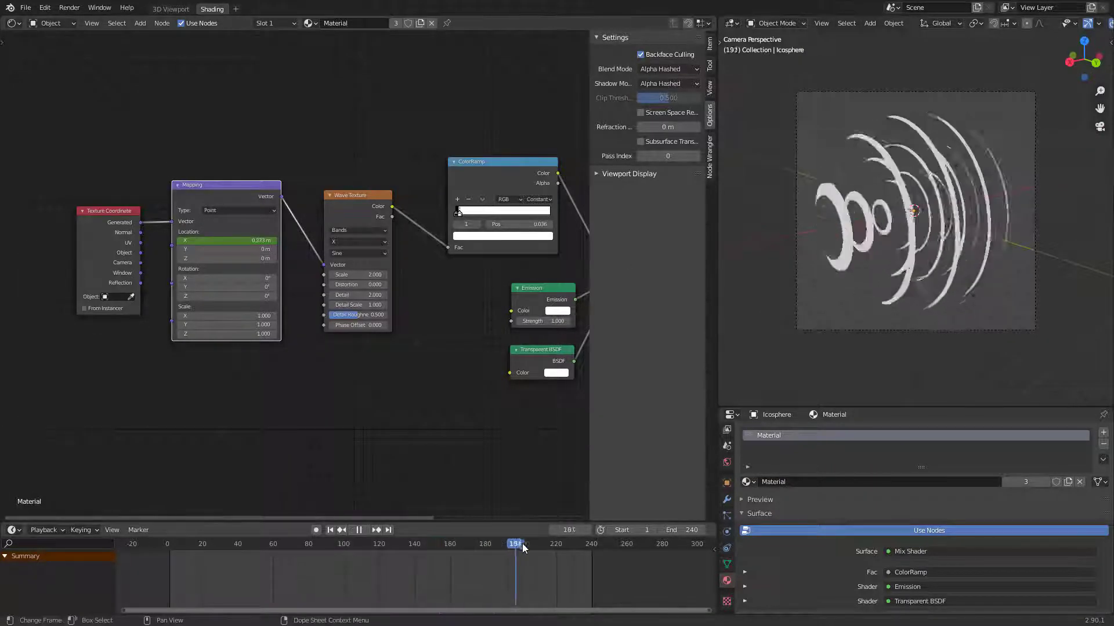
pyautogui.press('space')
pyautogui.moveTo(545, 549); pyautogui.dragTo(488, 562)
# - Set the Wave Texture node's Distortion to 3
pyautogui.moveTo(447, 410)
pyautogui.mouseDown(button='middle')
pyautogui.moveTo(365, 455)
pyautogui.moveTo(442, 407)
pyautogui.mouseUp(button='middle')
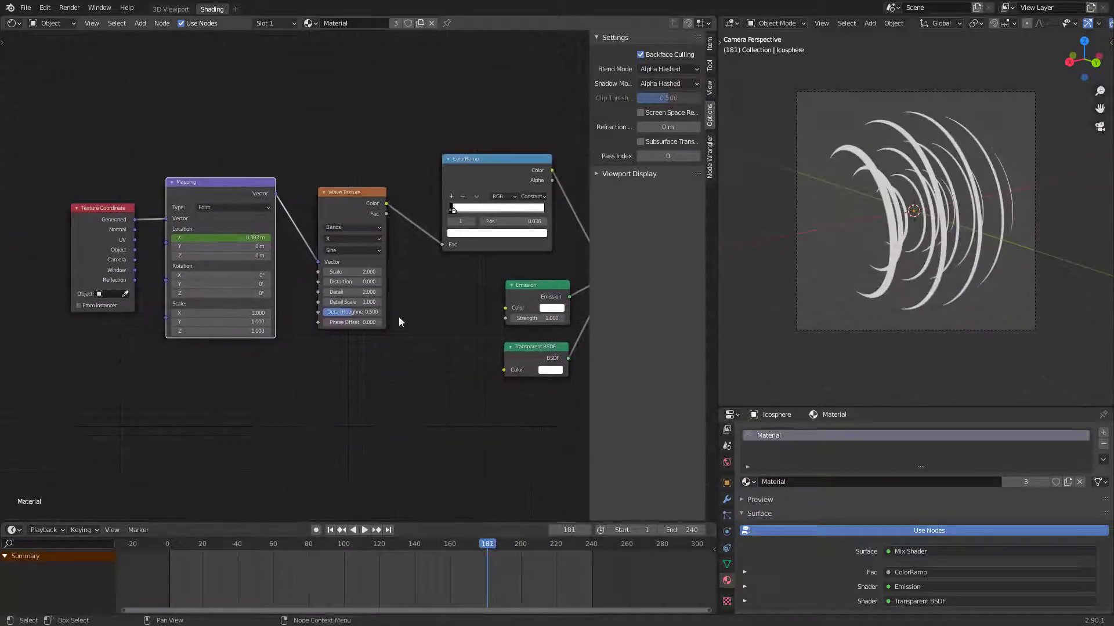
pyautogui.scroll(1, 328, 251)
pyautogui.moveTo(354, 284); pyautogui.dragTo(377, 284)
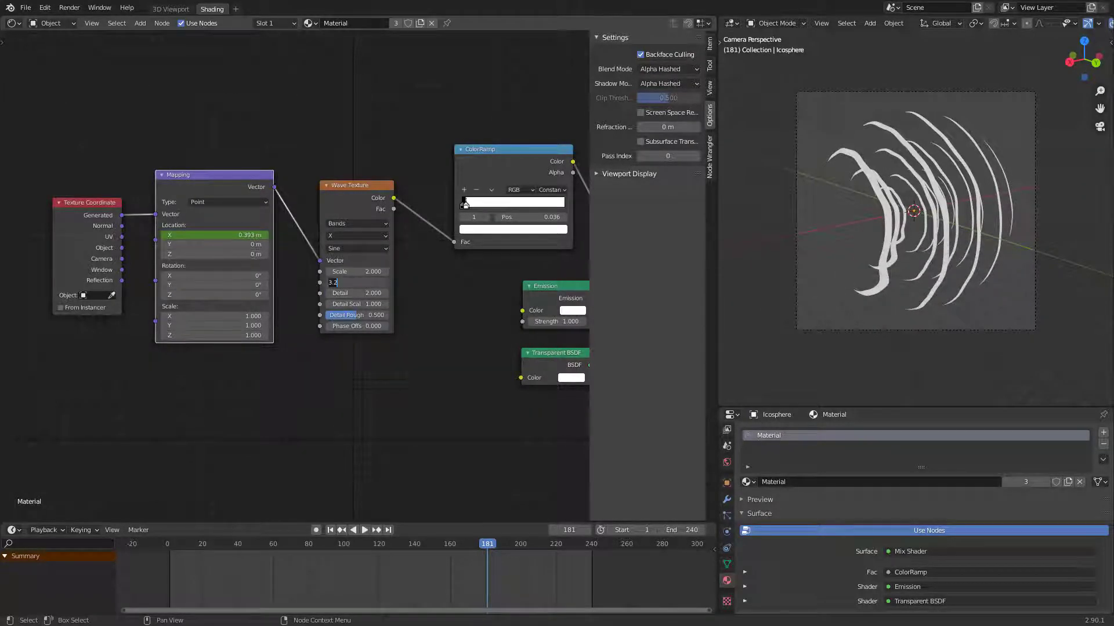
# - Insert a single keyframe on the Mapping node's Location Y value of 0 m at frame 0
pyautogui.moveTo(486, 535); pyautogui.dragTo(167, 562)
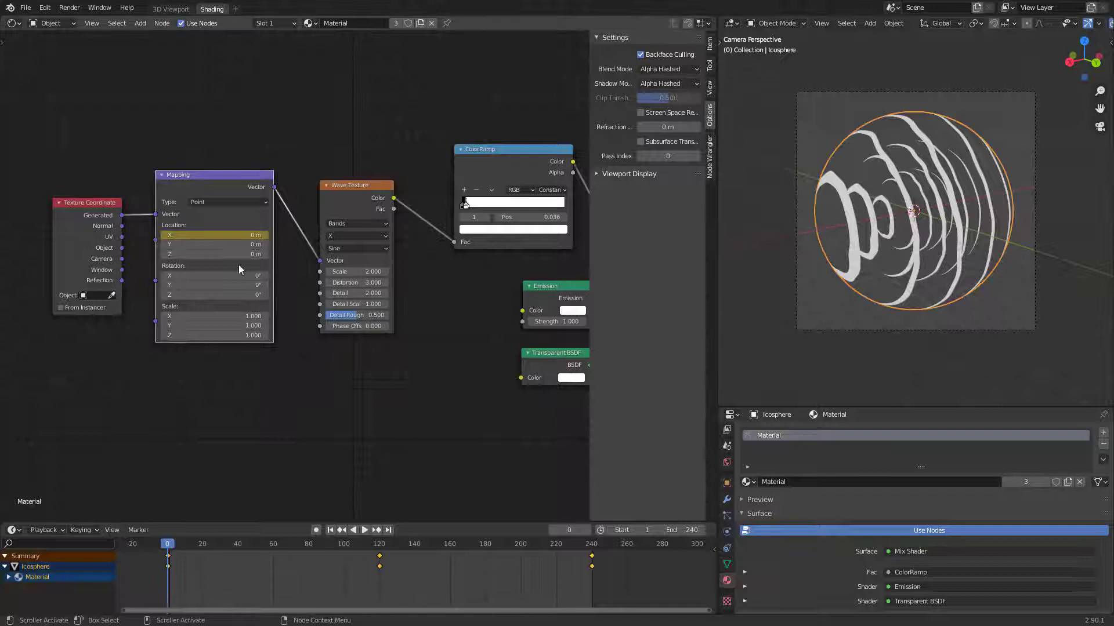
pyautogui.moveTo(214, 244)
pyautogui.mouseDown()
pyautogui.moveTo(348, 244)
pyautogui.moveTo(214, 244)
pyautogui.mouseUp()
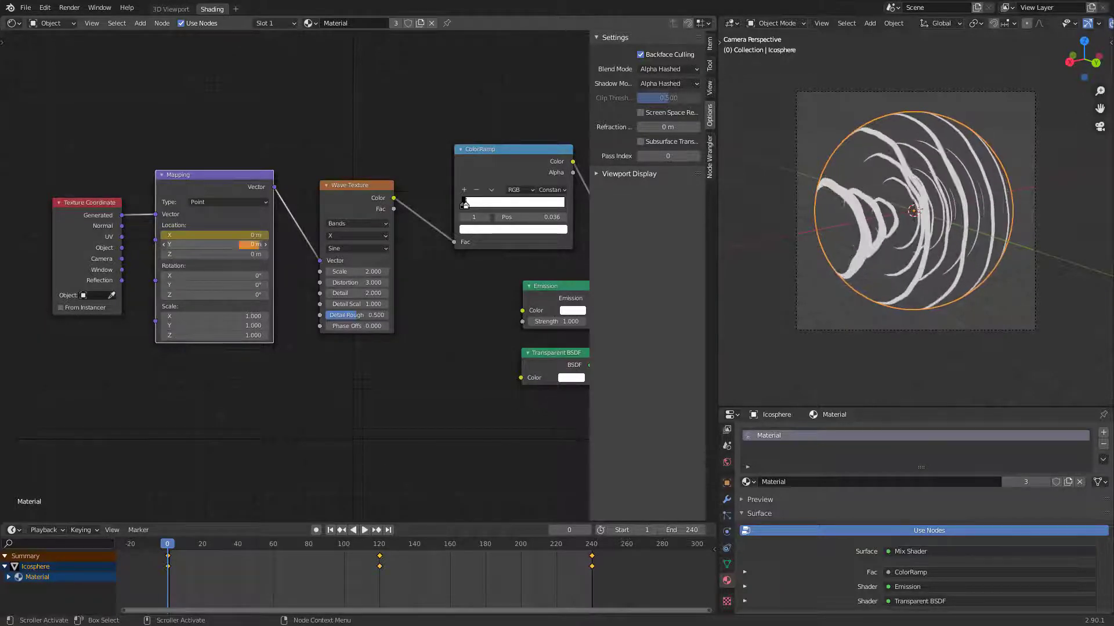
pyautogui.rightClick(219, 244)
pyautogui.click(223, 244)
# - Set the Mapping node's Location Y to 1.2 m at frame 120 and insert a single keyframe on it
pyautogui.press('Up')
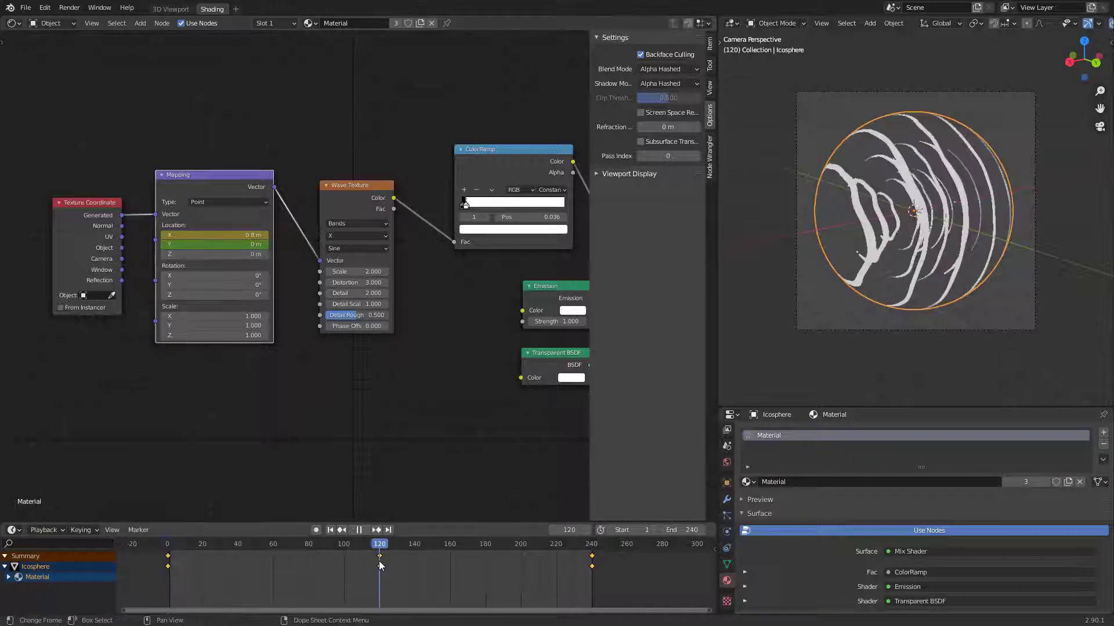
pyautogui.moveTo(232, 242); pyautogui.dragTo(248, 244)
pyautogui.write('1.2')
pyautogui.press('Return')
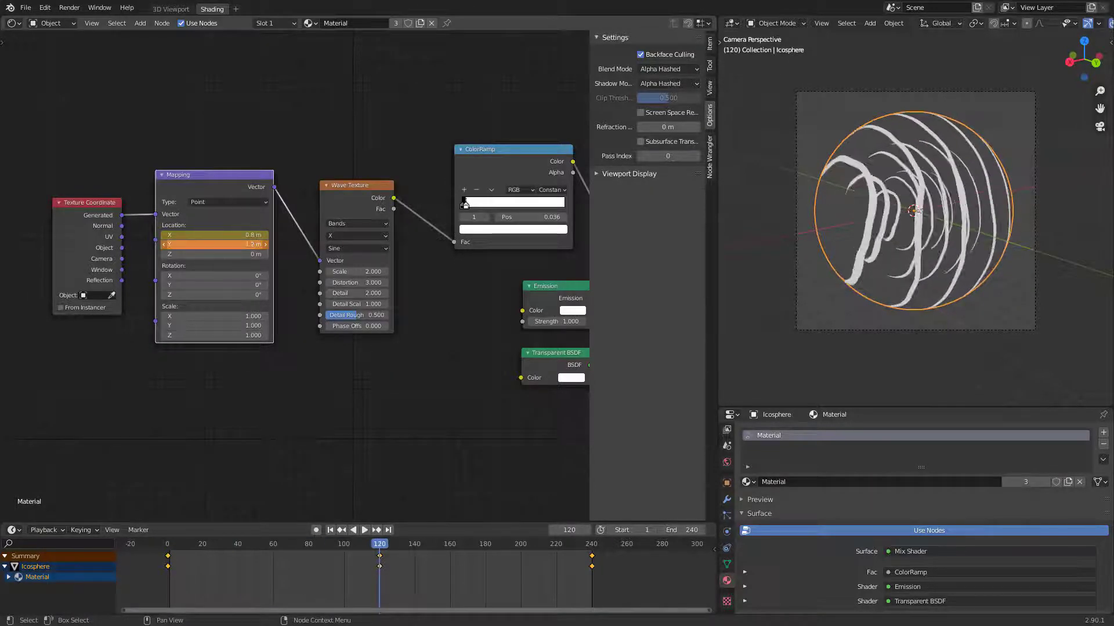
pyautogui.rightClick(194, 244)
pyautogui.click(197, 244)
# - Keyframe the Mapping node's Location Y at 0 m on frame 240 as a single keyframe and play back the loop
pyautogui.moveTo(583, 544); pyautogui.dragTo(591, 563)
pyautogui.rightClick(252, 245)
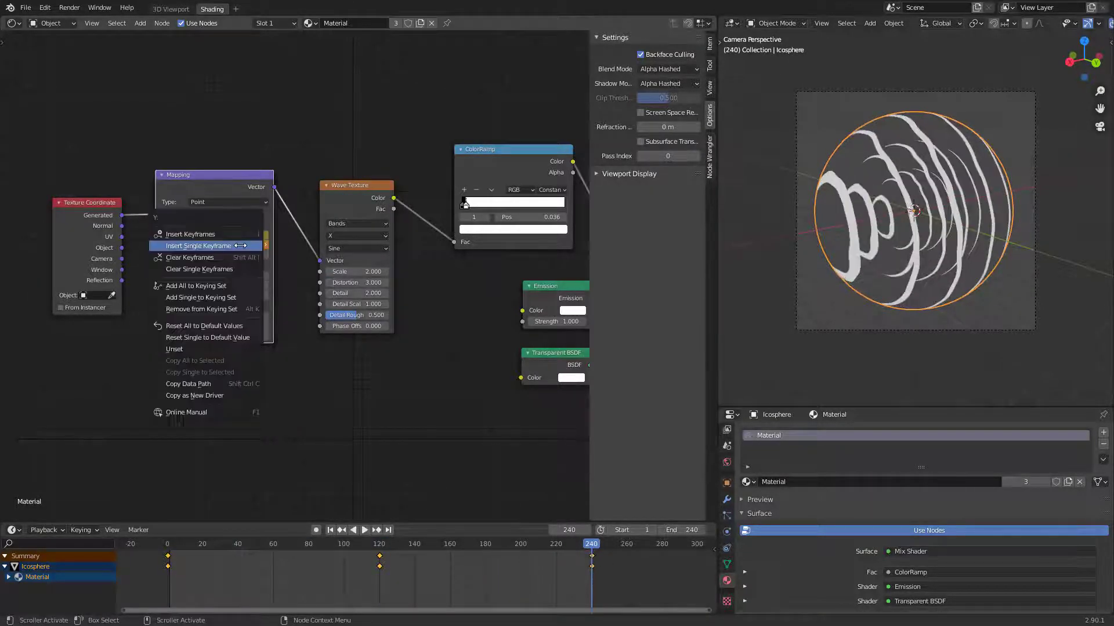
pyautogui.click(252, 244)
pyautogui.press('space')
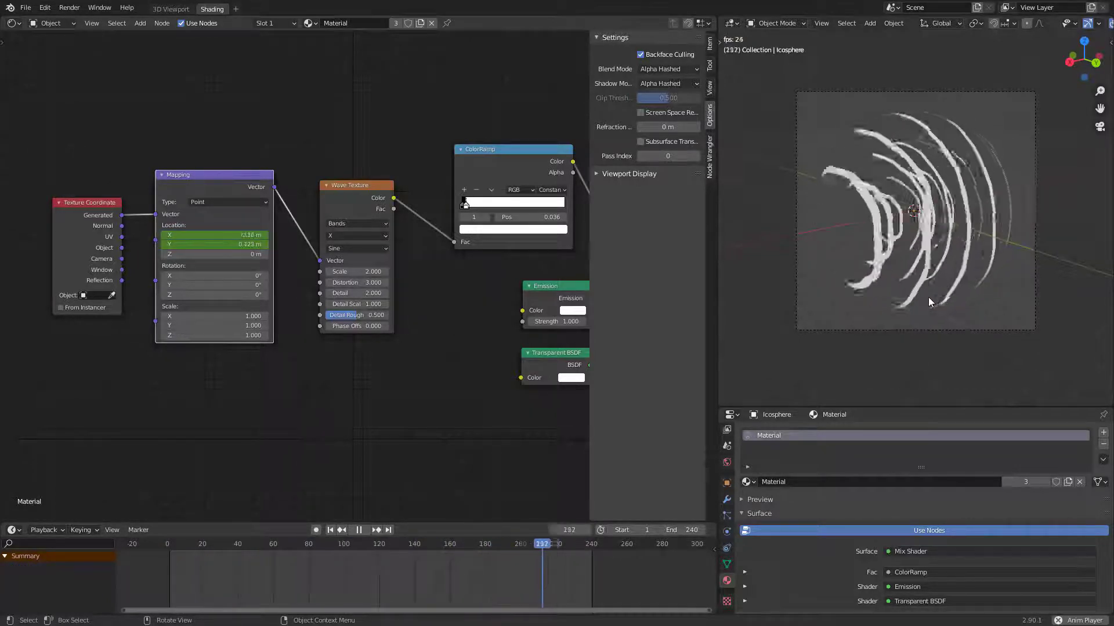
pyautogui.press('space')
# - Set the world background colour to black and enable Bloom in the Eevee render settings
pyautogui.click(727, 464)
pyautogui.click(923, 511)
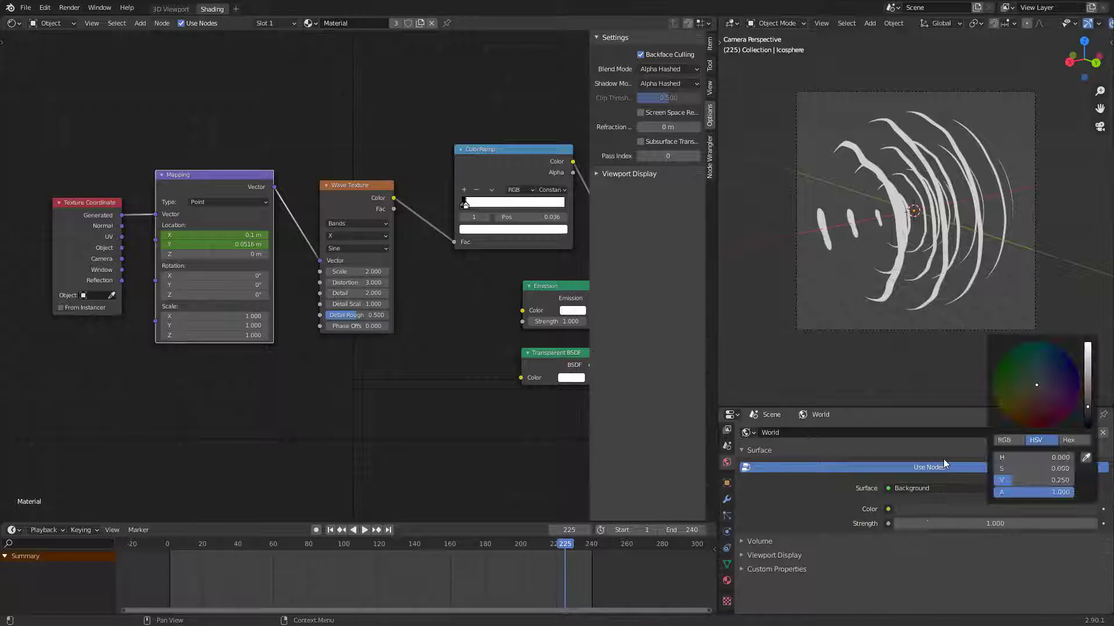
pyautogui.click(1088, 427)
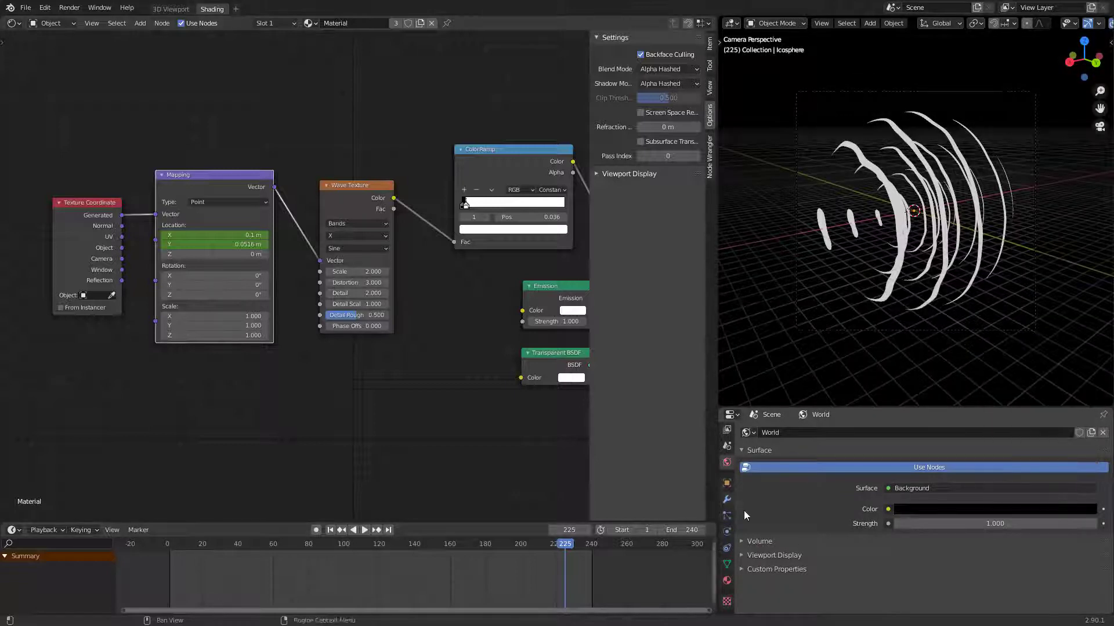
pyautogui.click(726, 456)
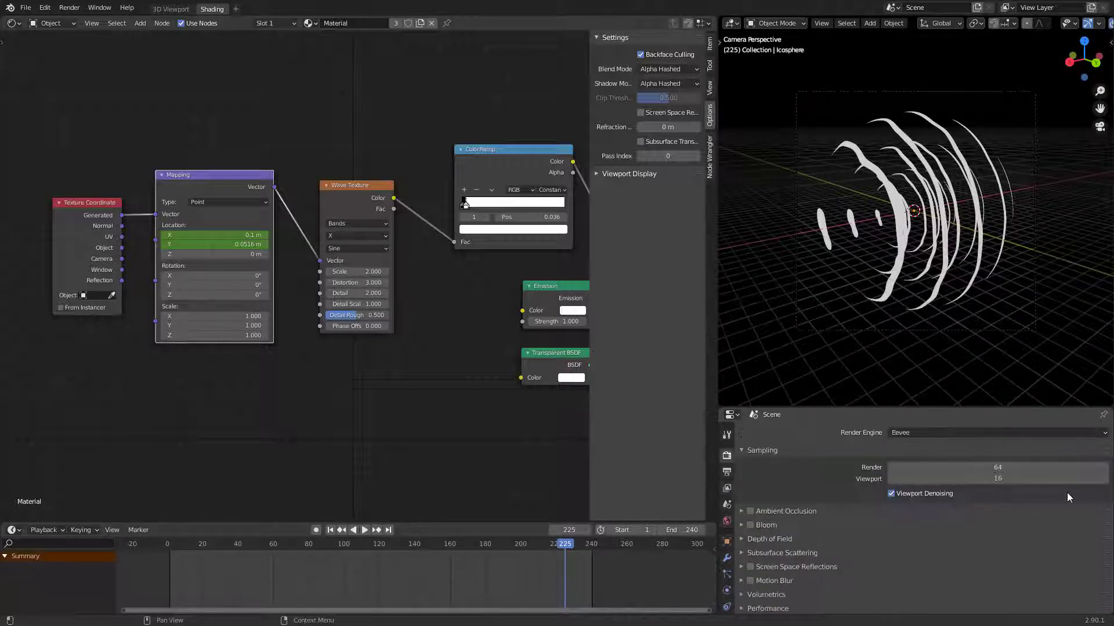
pyautogui.click(751, 526)
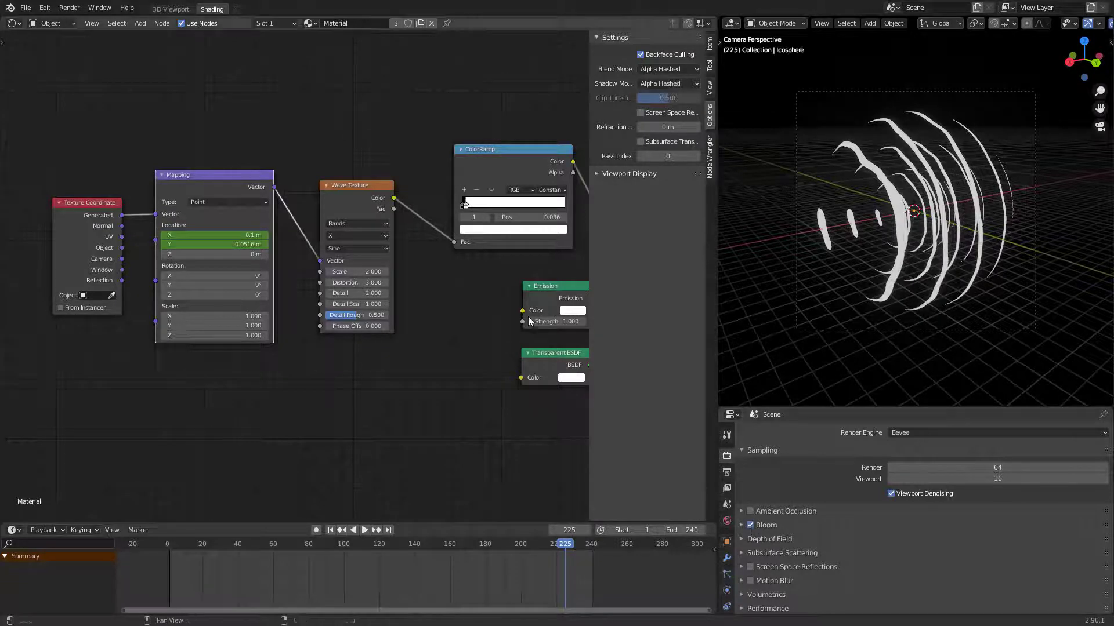
# - Set the Emission node's strength to 2.1 and its colour to light cyan, and preview the glowing animation
pyautogui.moveTo(483, 415); pyautogui.dragTo(350, 442, button='middle')
pyautogui.moveTo(424, 348); pyautogui.dragTo(459, 348)
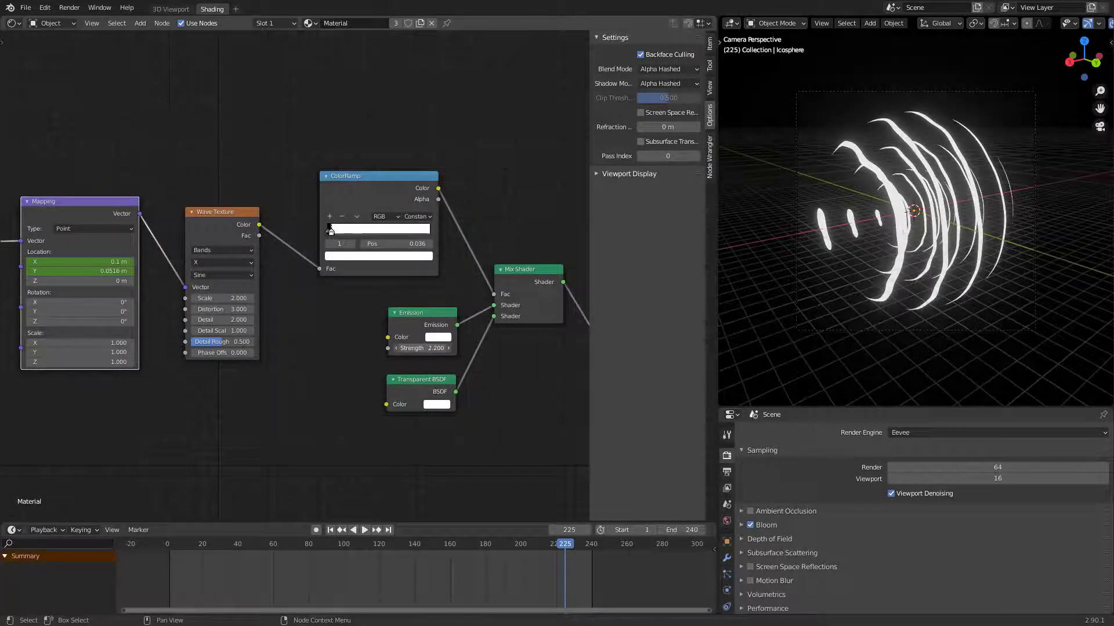
pyautogui.click(433, 338)
pyautogui.moveTo(482, 224)
pyautogui.mouseDown()
pyautogui.moveTo(441, 209)
pyautogui.moveTo(488, 261)
pyautogui.moveTo(468, 218)
pyautogui.moveTo(468, 264)
pyautogui.moveTo(469, 220)
pyautogui.mouseUp()
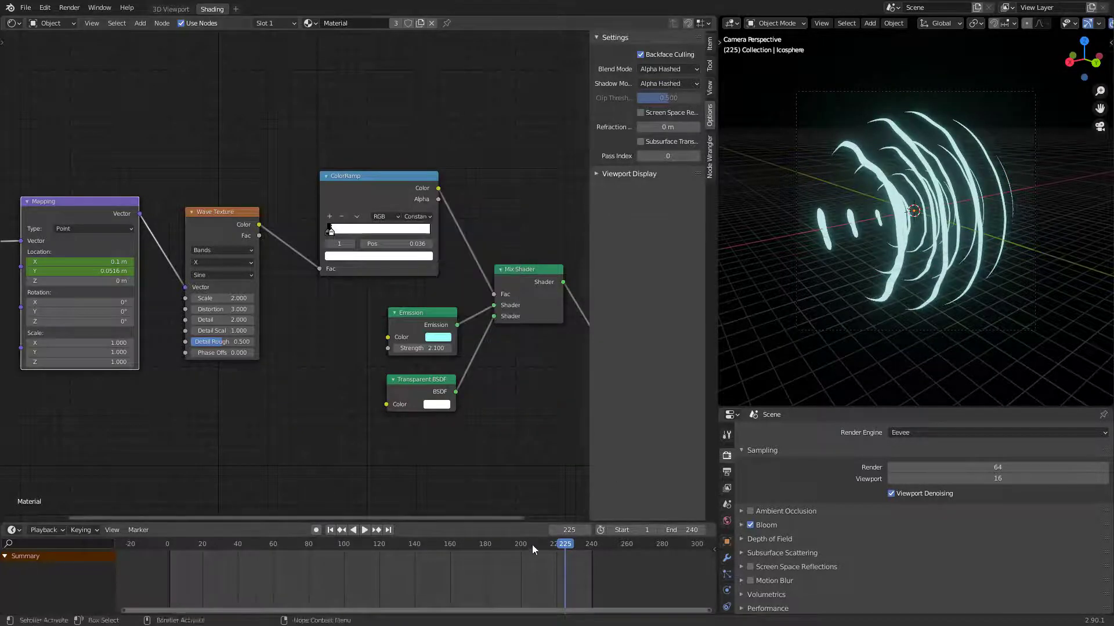
pyautogui.moveTo(563, 546); pyautogui.dragTo(183, 575)
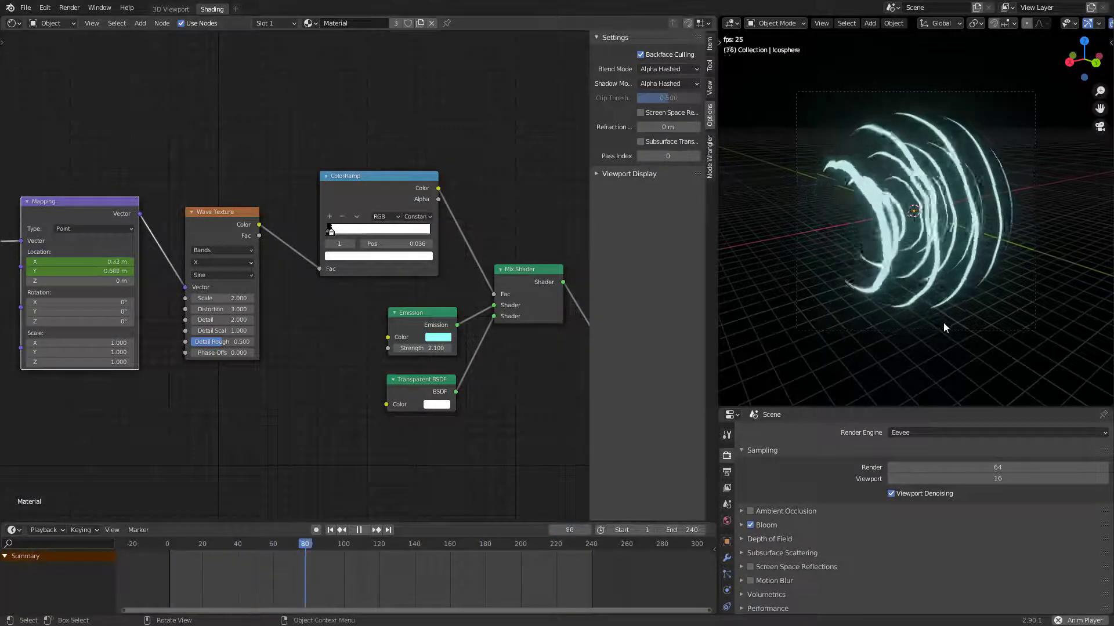
pyautogui.press('space')
# - Set the render output folder to the Desktop and the file format to FFmpeg video
pyautogui.scroll(-4, 802, 508)
pyautogui.scroll(4, 785, 482)
pyautogui.click(726, 472)
pyautogui.scroll(-5, 805, 478)
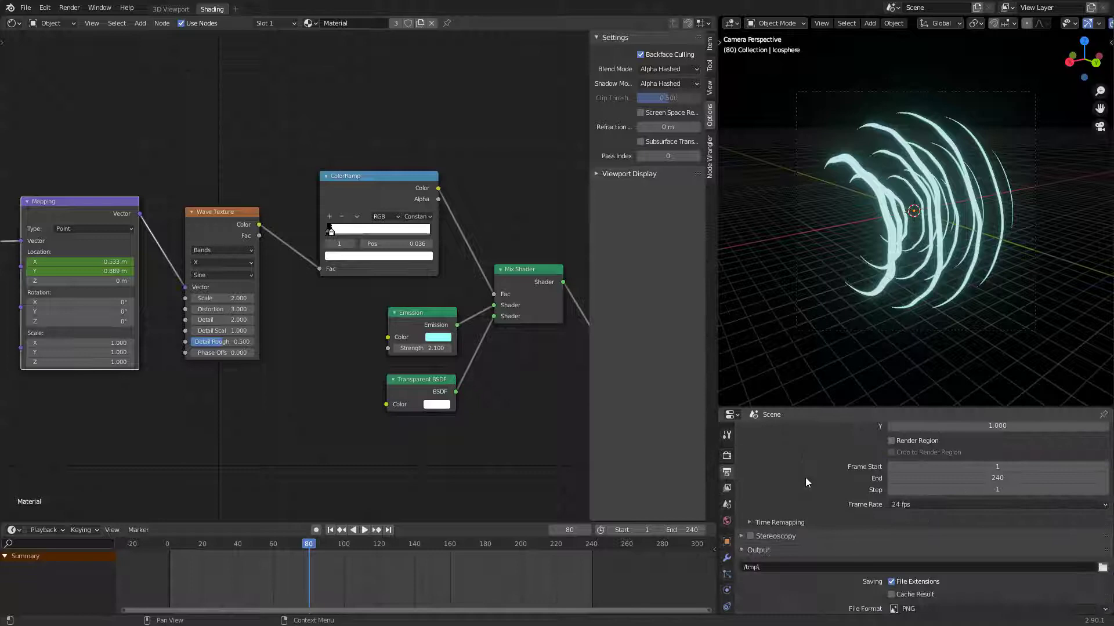
pyautogui.scroll(-1, 807, 477)
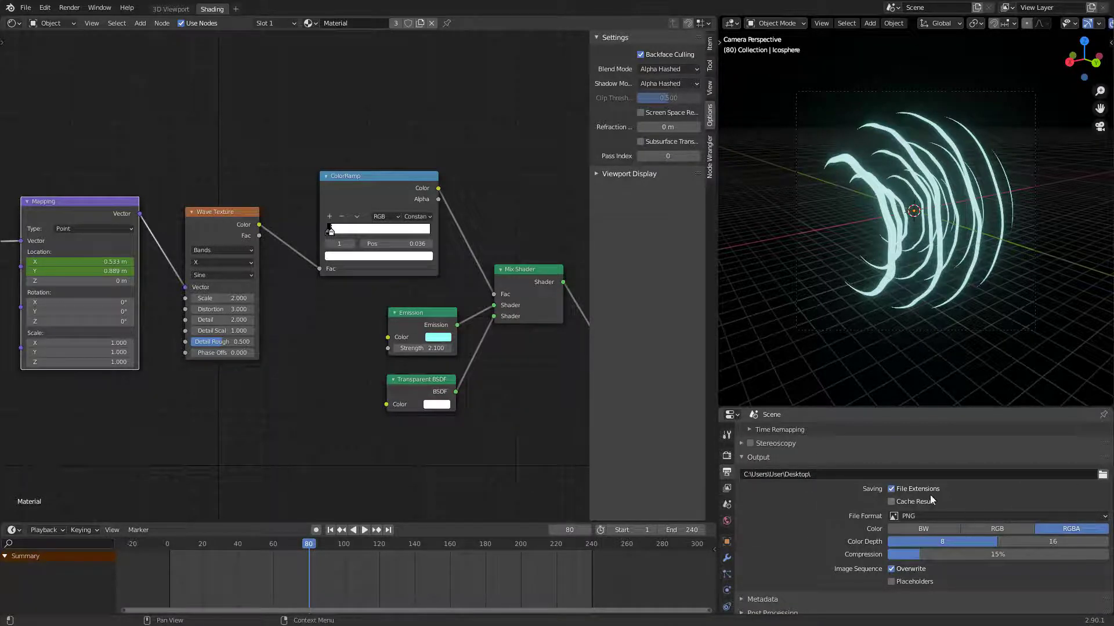
pyautogui.click(924, 516)
pyautogui.click(1072, 451)
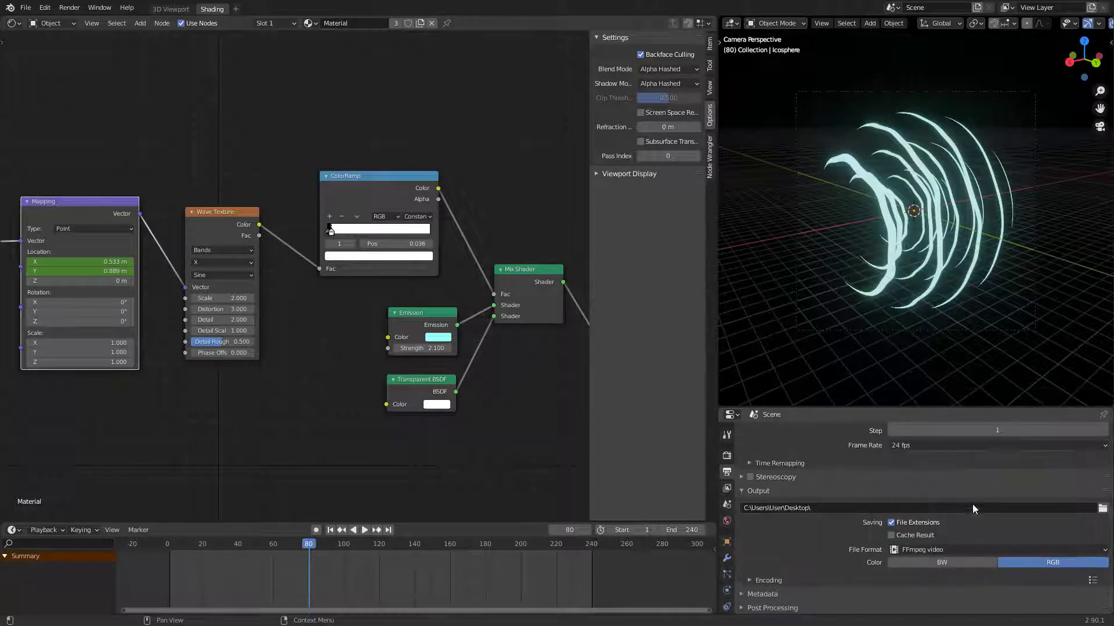
# - Set the video encoding to an MPEG-4 container with Perceptually lossless output quality
pyautogui.click(776, 580)
pyautogui.scroll(-3, 820, 544)
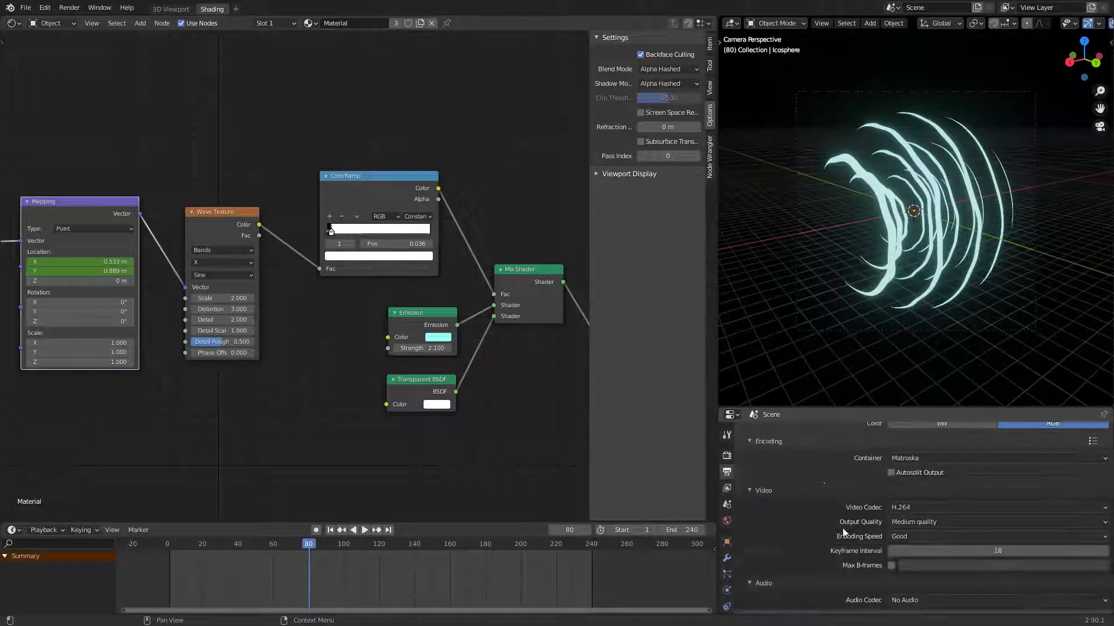
pyautogui.click(917, 460)
pyautogui.click(919, 497)
pyautogui.click(941, 521)
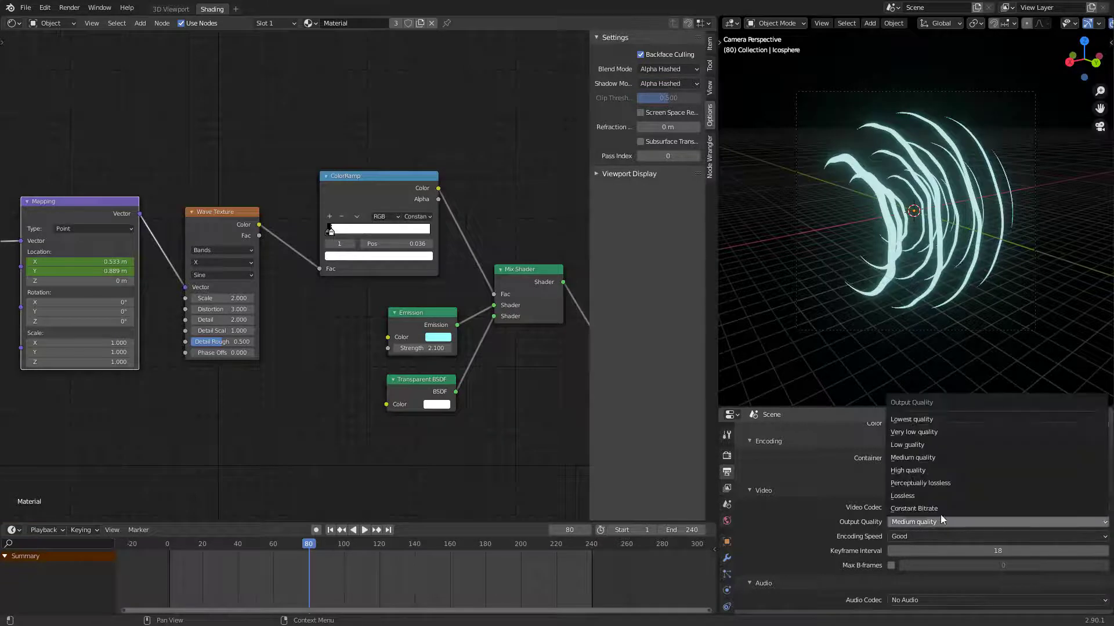
pyautogui.click(944, 485)
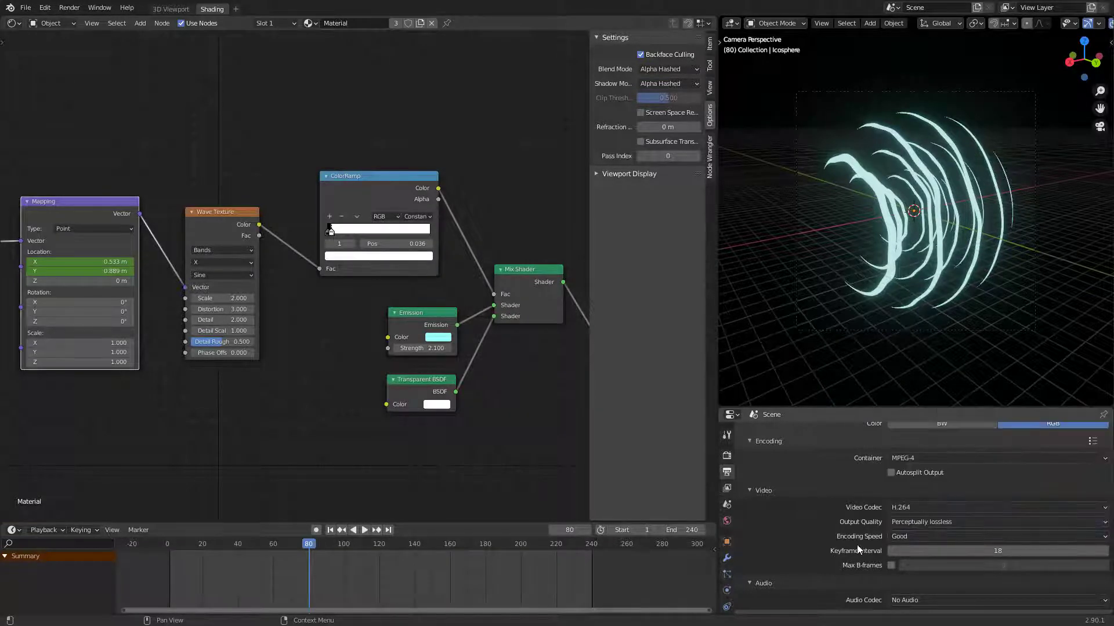
pyautogui.scroll(-1, 858, 544)
pyautogui.scroll(1, 802, 550)
pyautogui.scroll(8, 801, 550)
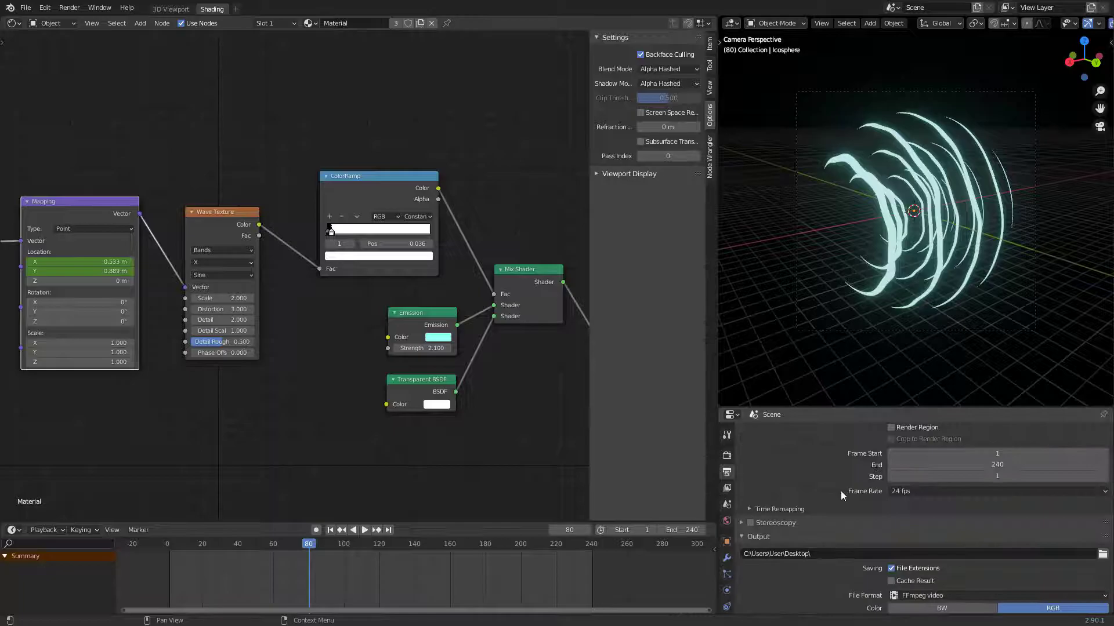
# - Show the 3D Viewport workspace's camera view in rendered shading and start rendering the animation
pyautogui.click(170, 9)
pyautogui.scroll(2, 652, 401)
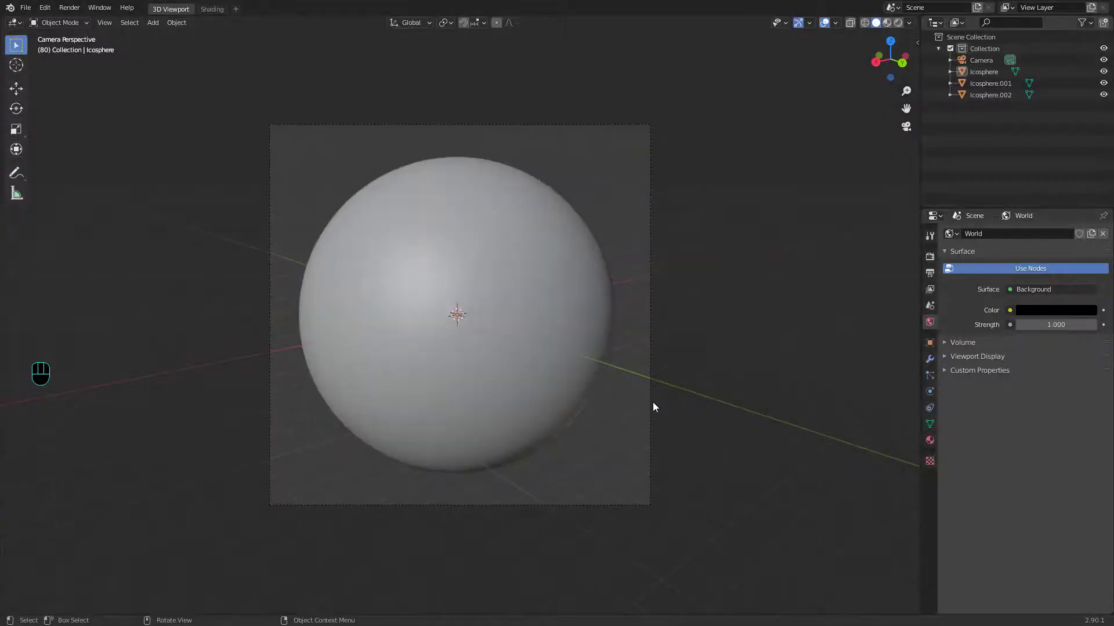
pyautogui.press('z')
pyautogui.click(651, 334)
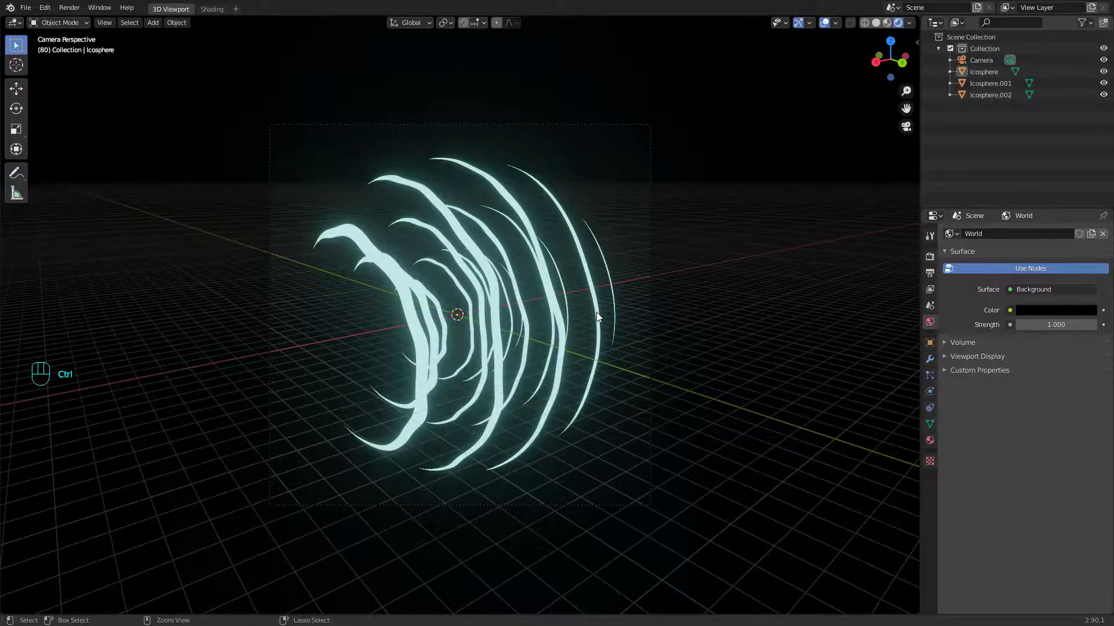
pyautogui.hotkey('ctrl', 'F12')
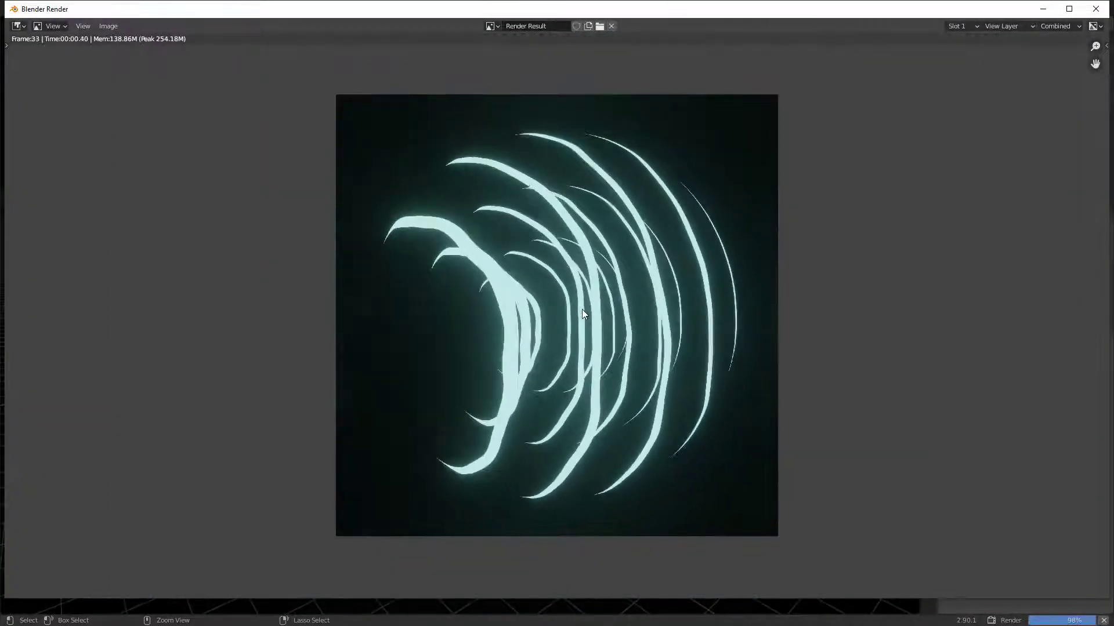